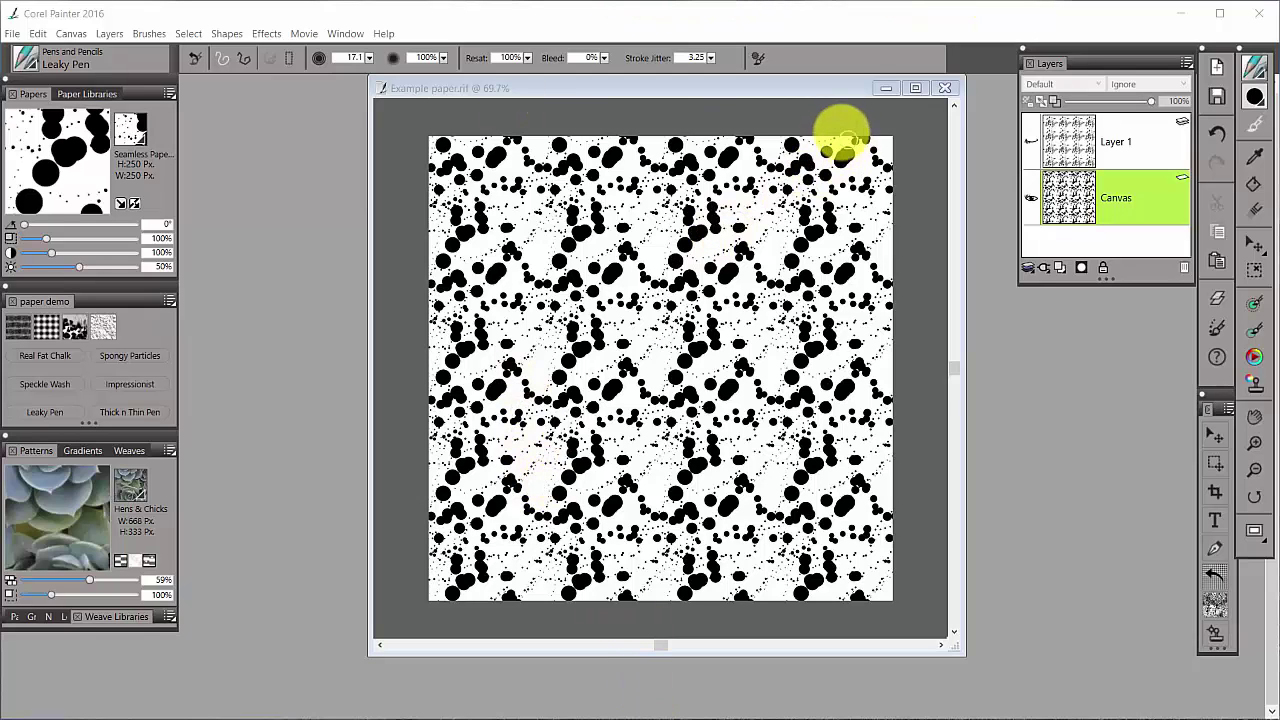
# - Minimize the example paper document and create a new 1000 by 1000 pixel image at 100 pixels per inch
pyautogui.click(884, 90)
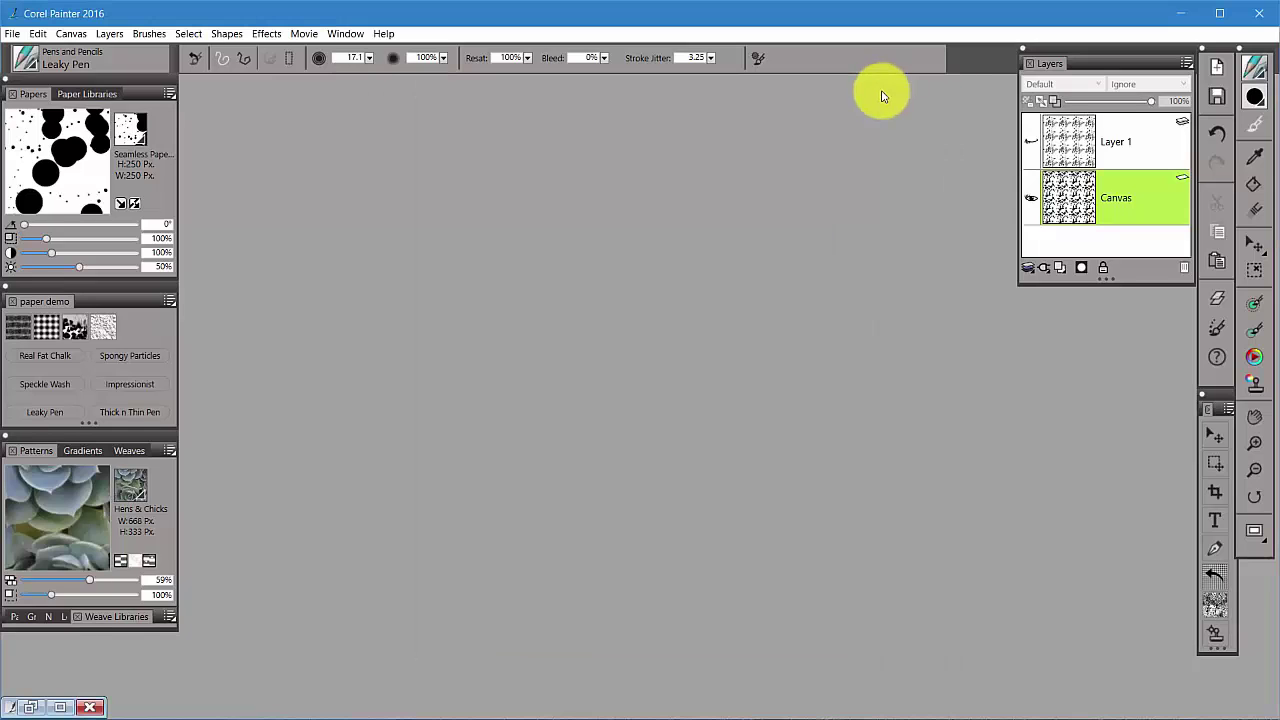
pyautogui.click(12, 33)
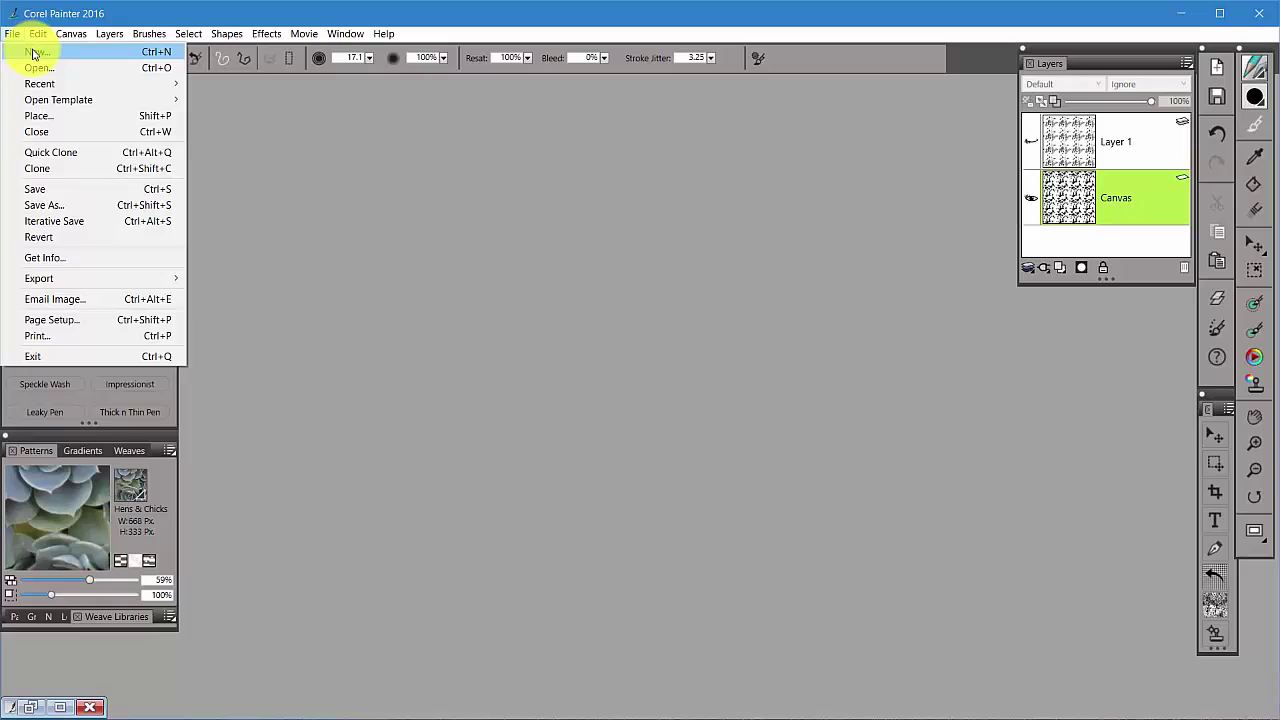
pyautogui.click(32, 52)
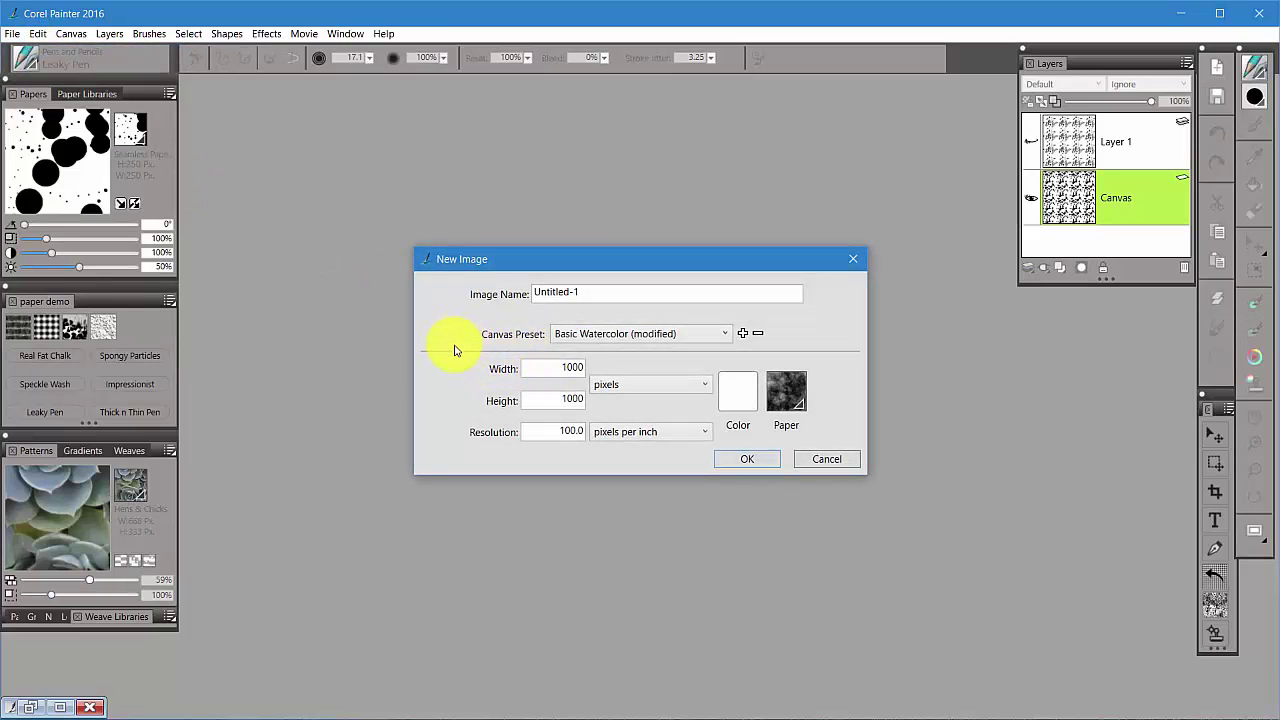
pyautogui.doubleClick(565, 370)
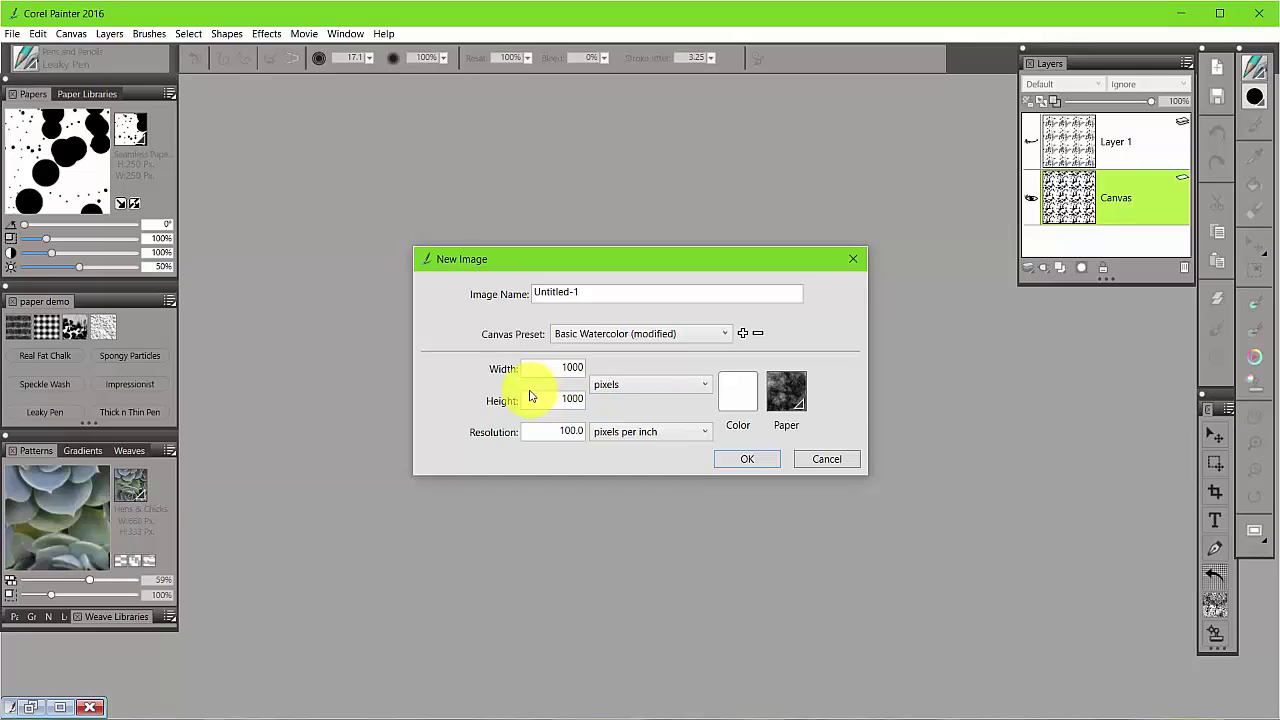
pyautogui.click(554, 372)
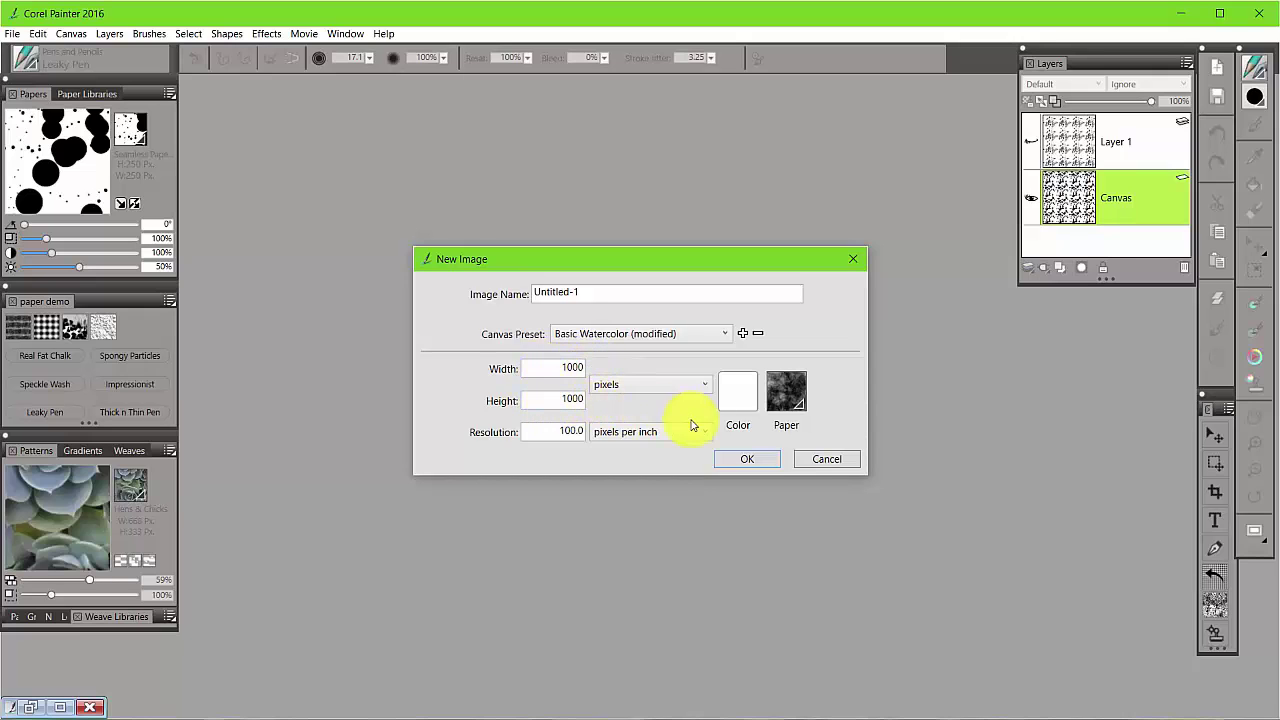
pyautogui.click(747, 460)
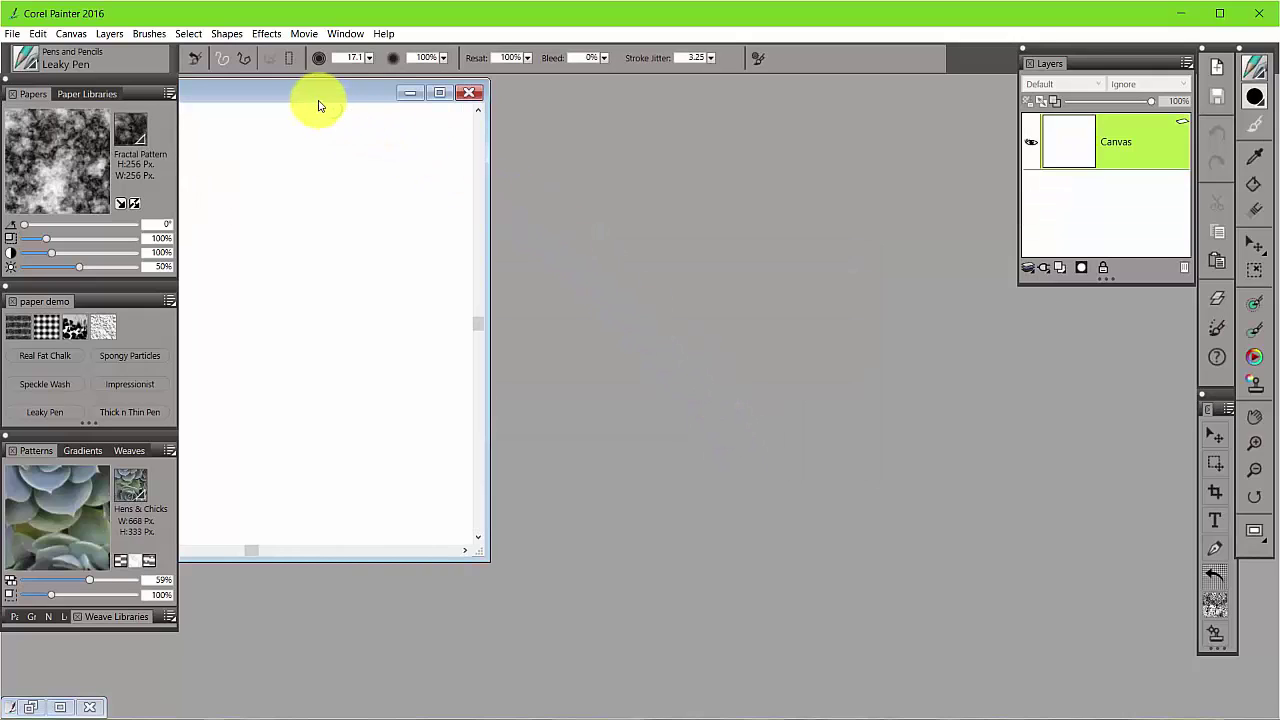
# - Move the new image's window clear of the side panels and enlarge it to show space around the canvas
pyautogui.moveTo(310, 97); pyautogui.dragTo(615, 95)
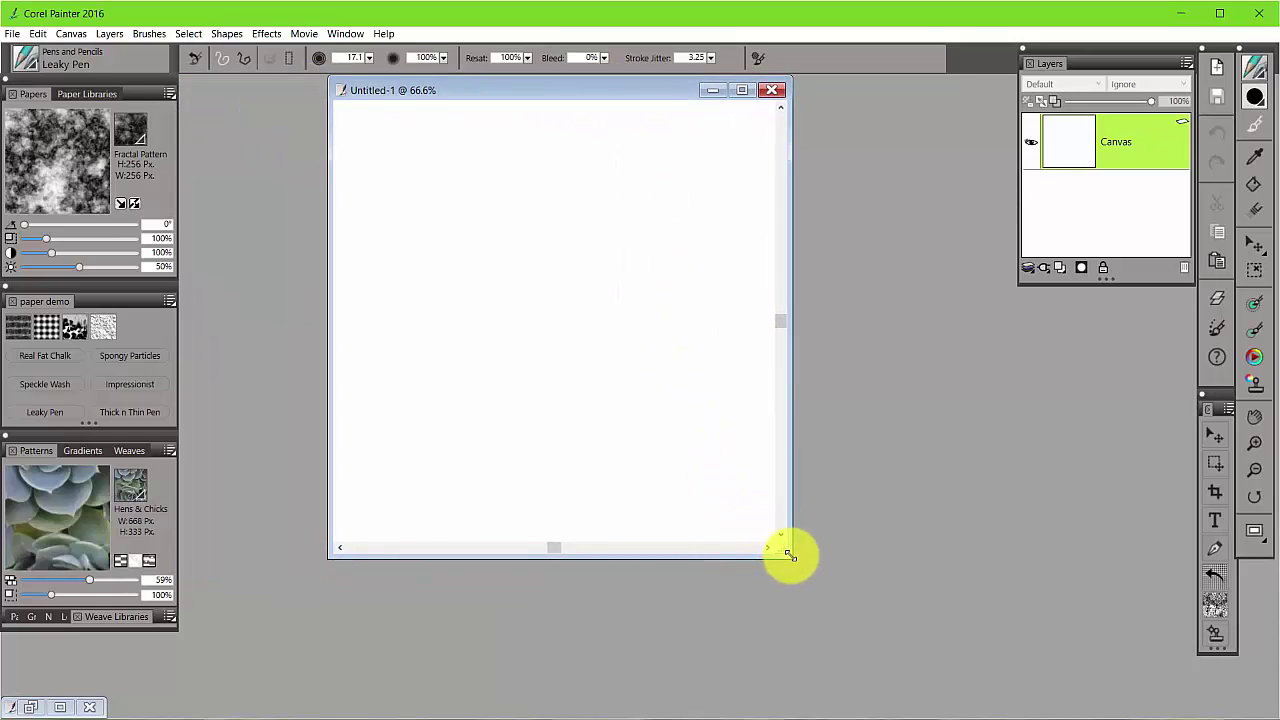
pyautogui.moveTo(787, 553); pyautogui.dragTo(1004, 675)
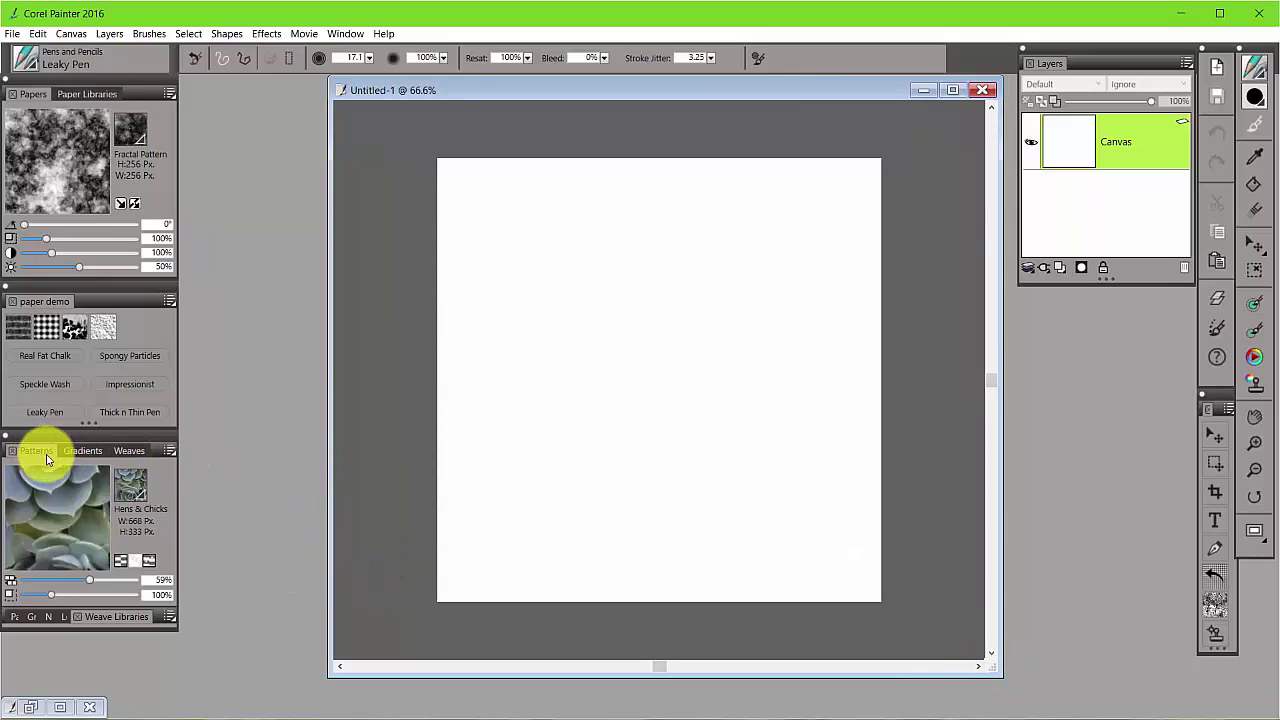
# - Define the blank canvas as a pattern so that strokes wrap around its edges
pyautogui.click(346, 36)
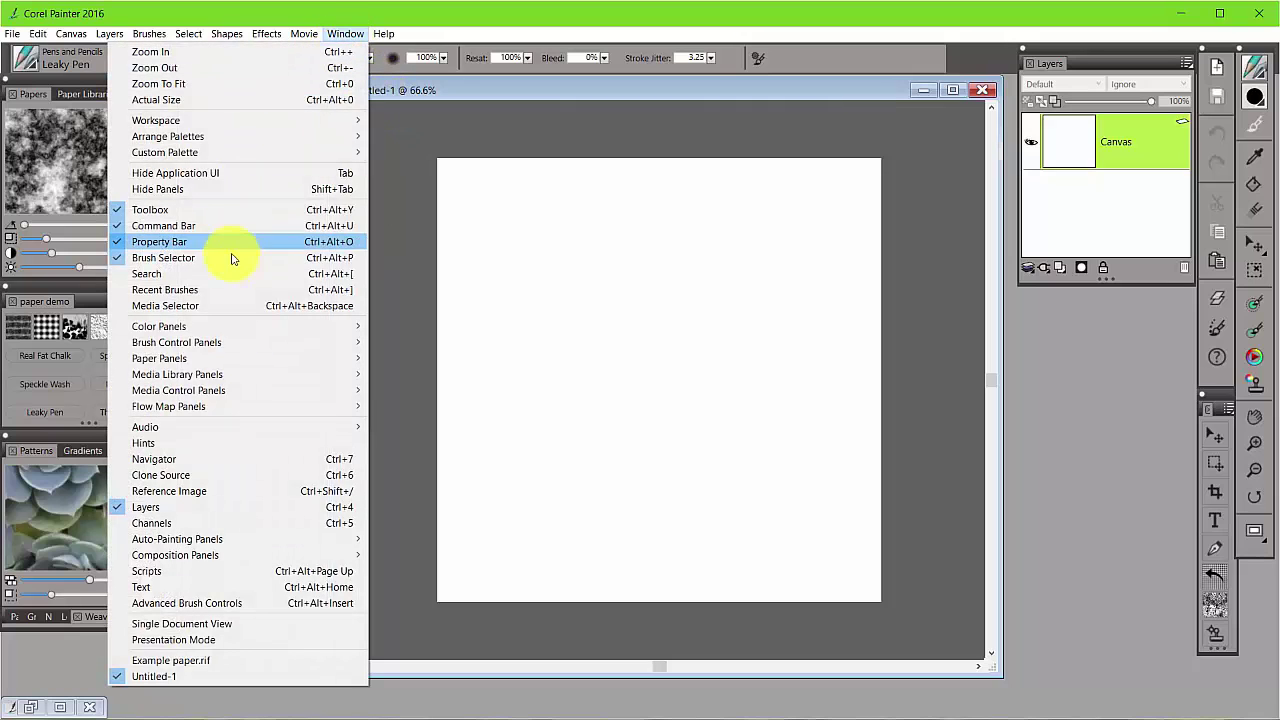
pyautogui.moveTo(201, 394)
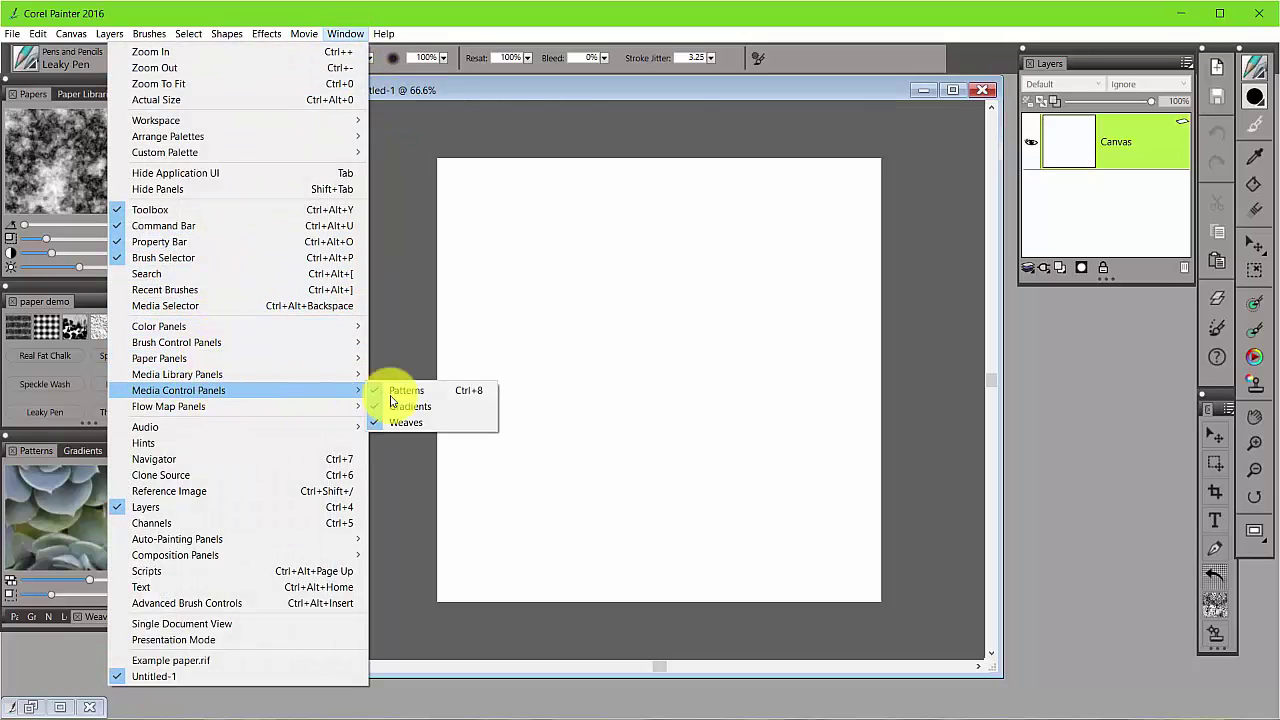
pyautogui.click(589, 91)
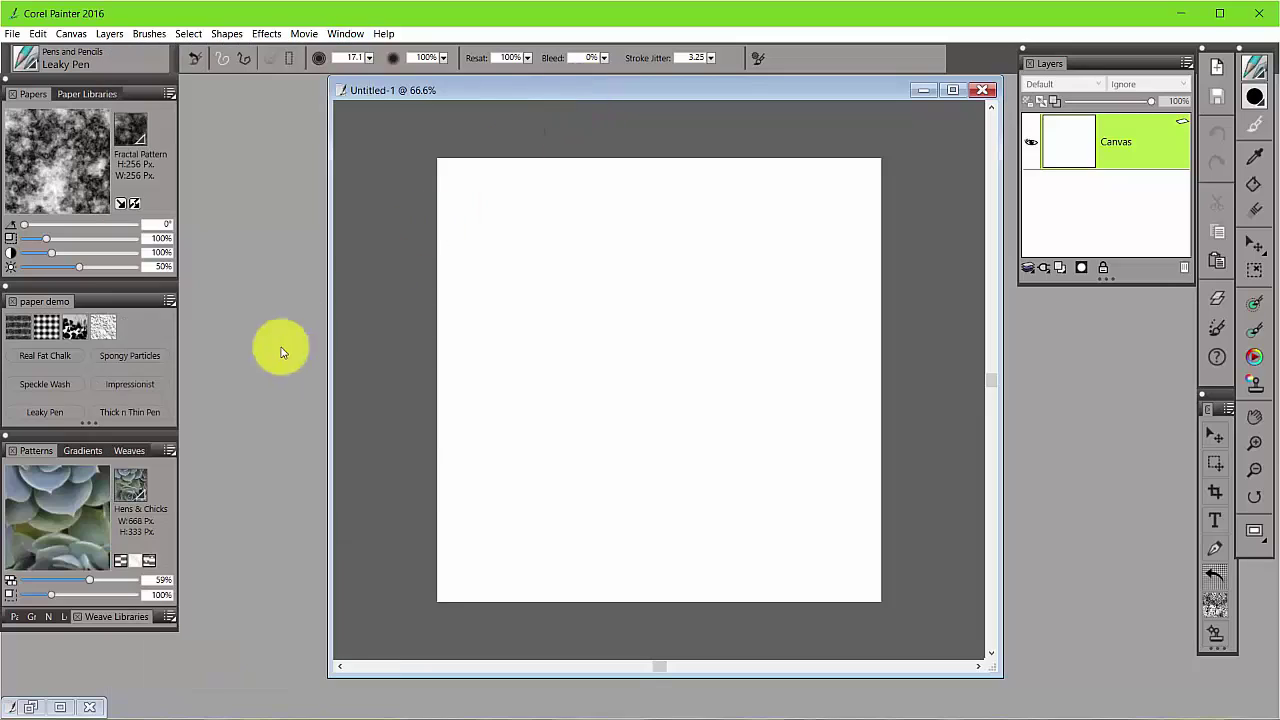
pyautogui.click(169, 452)
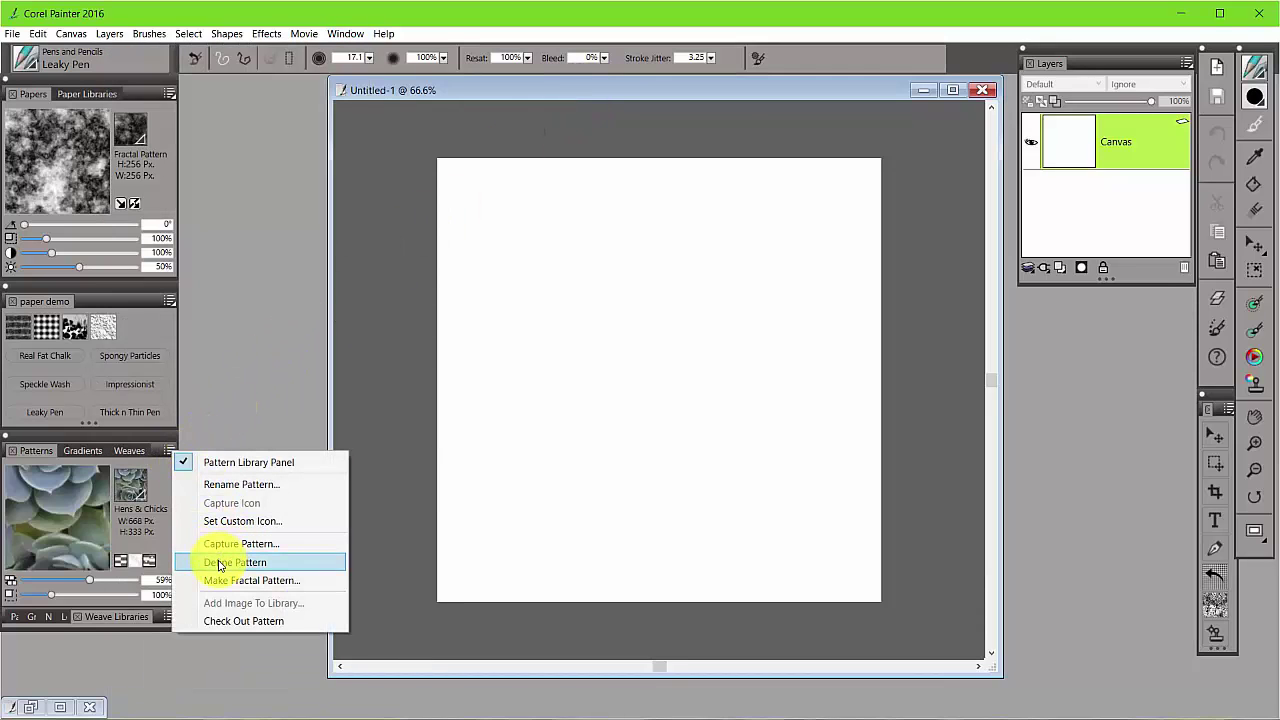
pyautogui.click(220, 564)
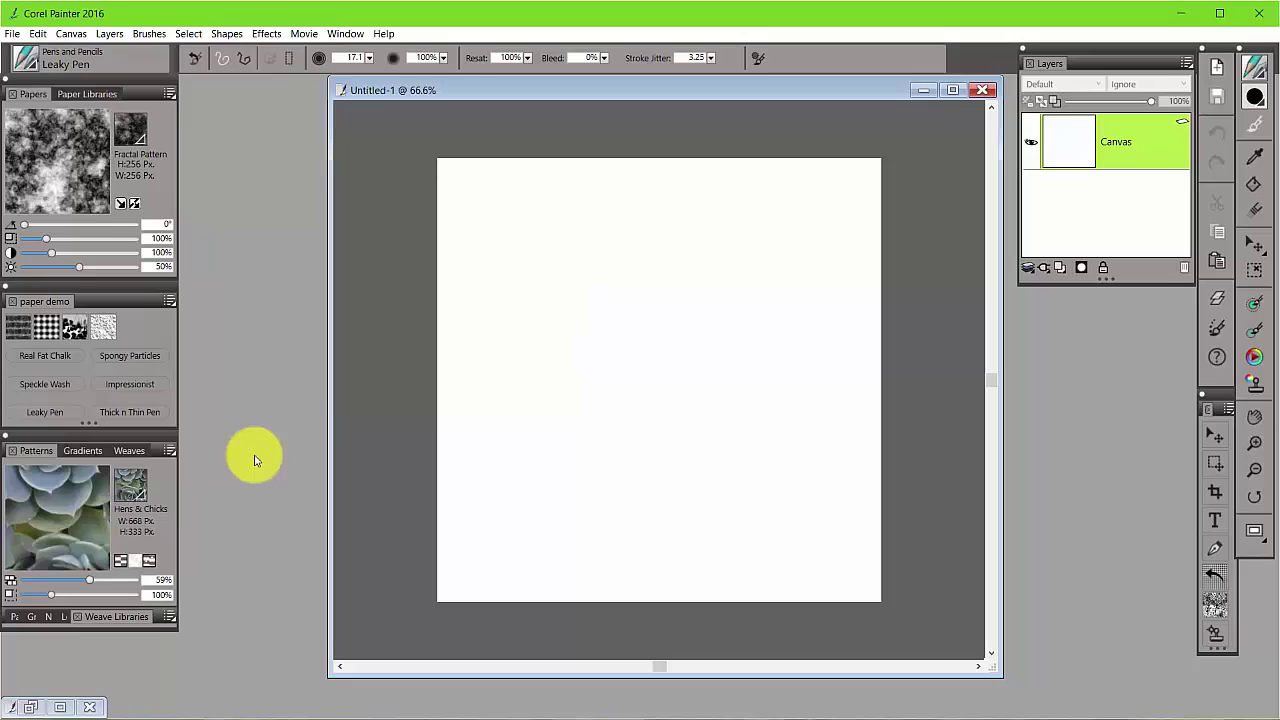
# - Paint black dots across the canvas with the Leaky Pen, small ones first, then large ones at brush size 77.9
pyautogui.moveTo(620, 480)
pyautogui.mouseDown()
pyautogui.moveTo(808, 369)
pyautogui.moveTo(1017, 471)
pyautogui.moveTo(739, 507)
pyautogui.moveTo(912, 536)
pyautogui.moveTo(891, 662)
pyautogui.mouseUp()
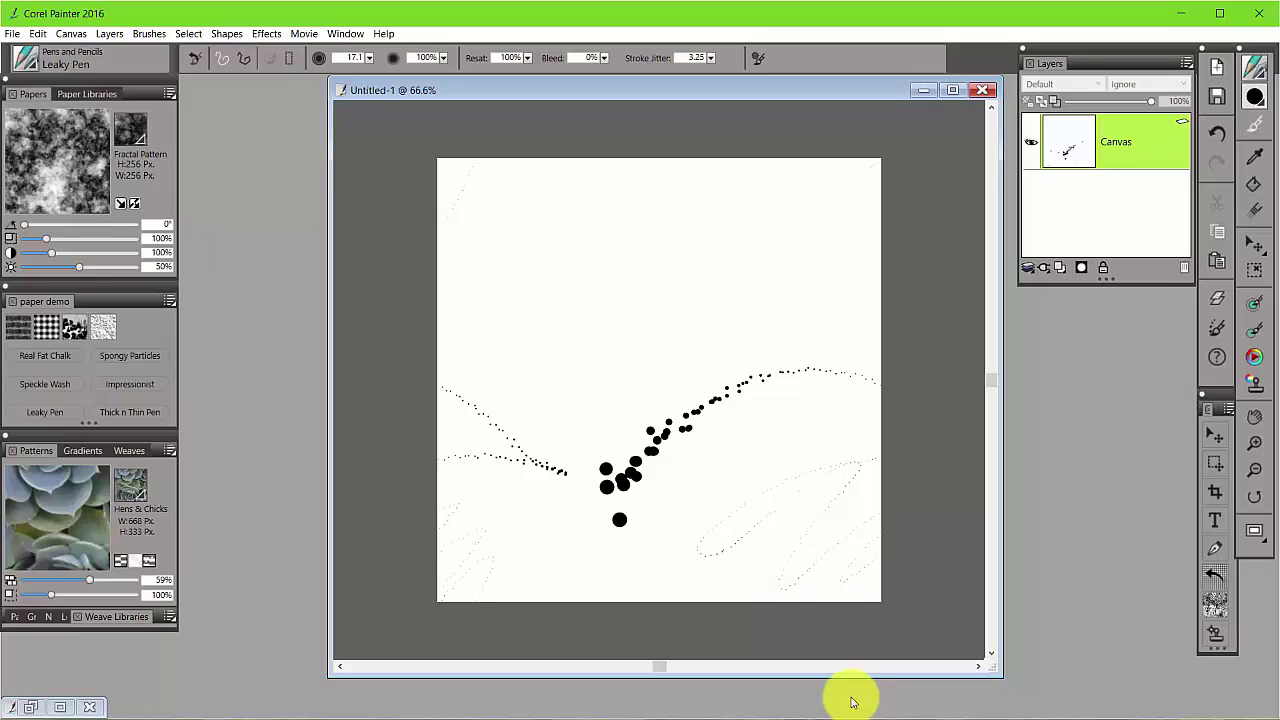
pyautogui.moveTo(726, 474); pyautogui.dragTo(756, 487)
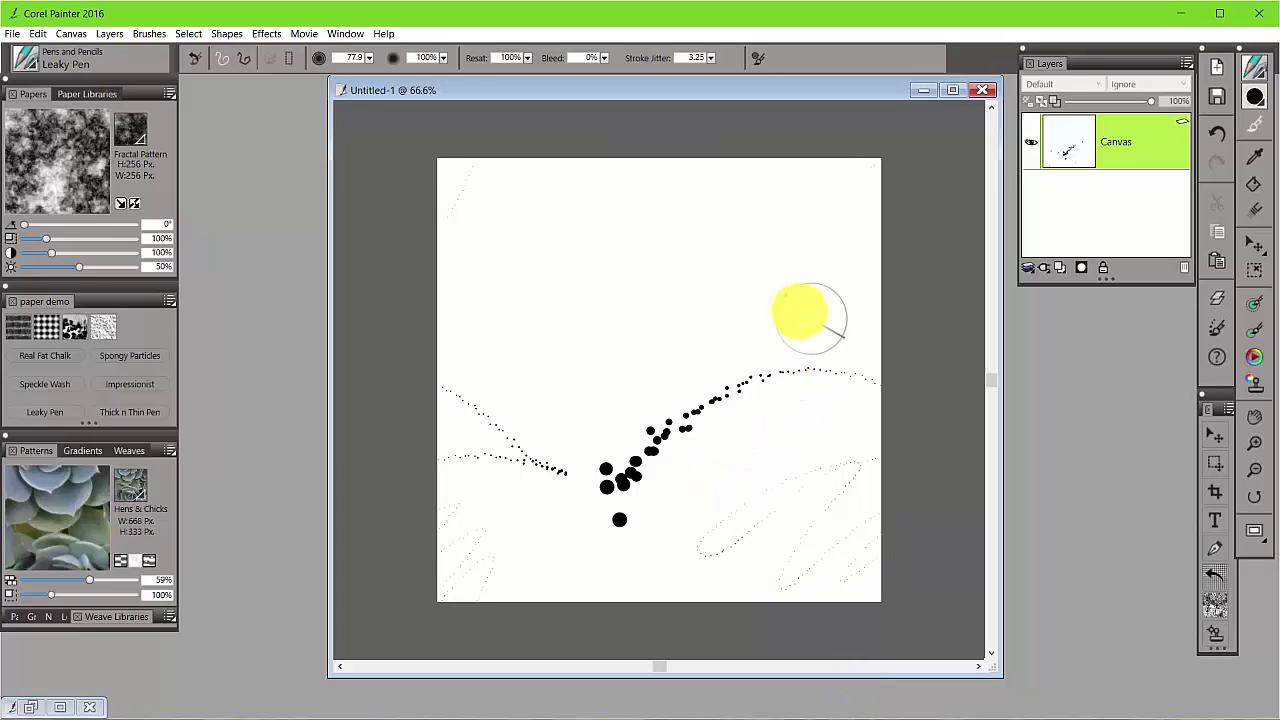
pyautogui.moveTo(716, 345)
pyautogui.mouseDown()
pyautogui.moveTo(914, 248)
pyautogui.moveTo(1015, 130)
pyautogui.moveTo(891, 146)
pyautogui.moveTo(764, 125)
pyautogui.moveTo(597, 469)
pyautogui.moveTo(468, 648)
pyautogui.mouseUp()
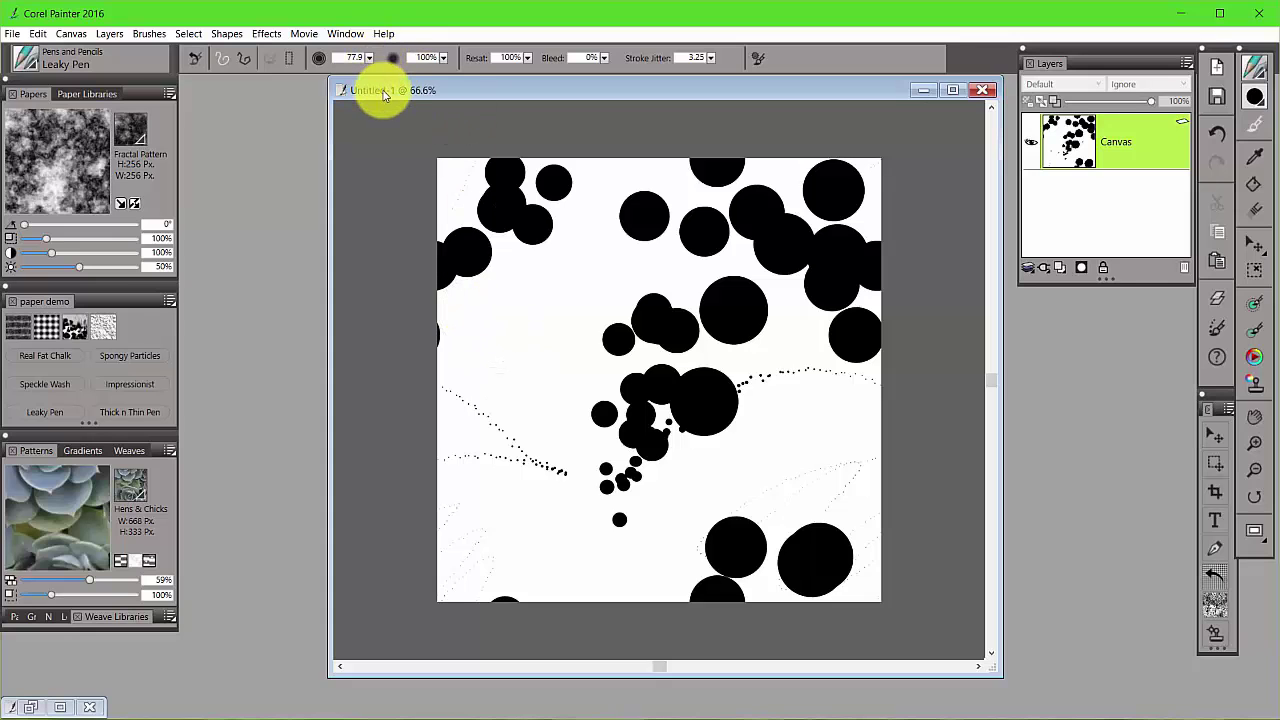
# - Show the Auto-Painting panel and place it directly below the Layers panel
pyautogui.click(344, 34)
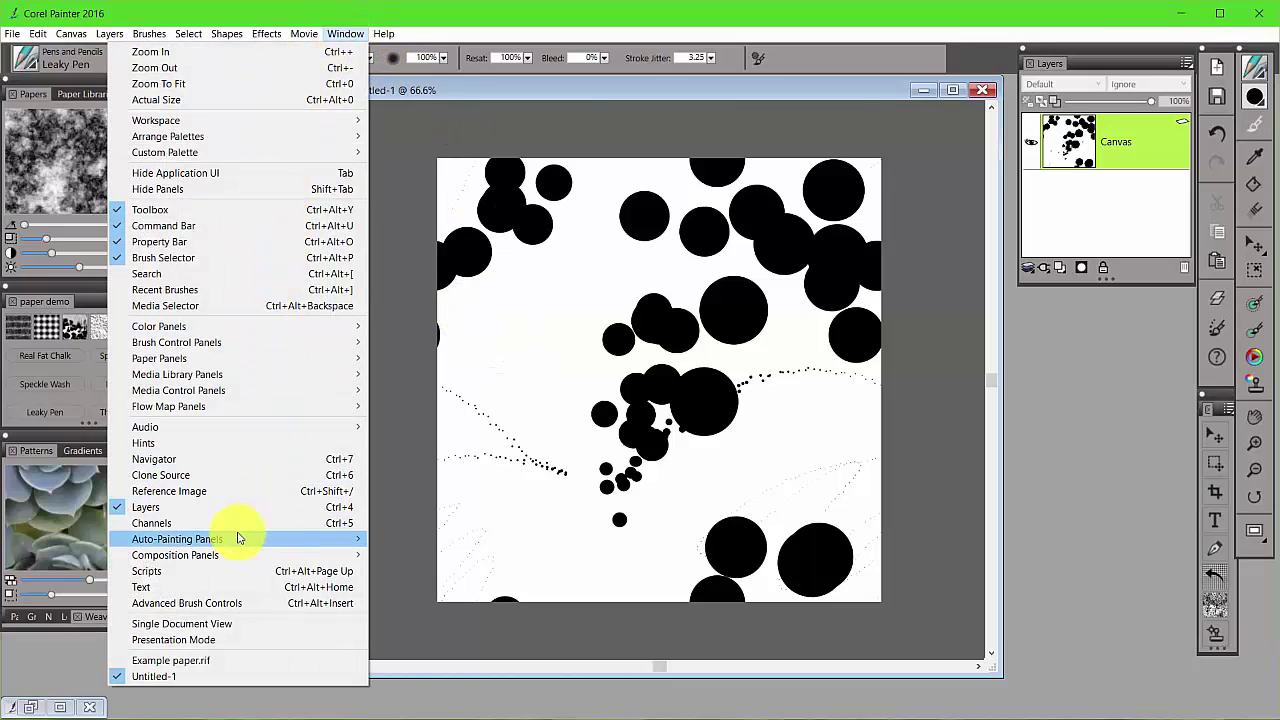
pyautogui.moveTo(237, 539)
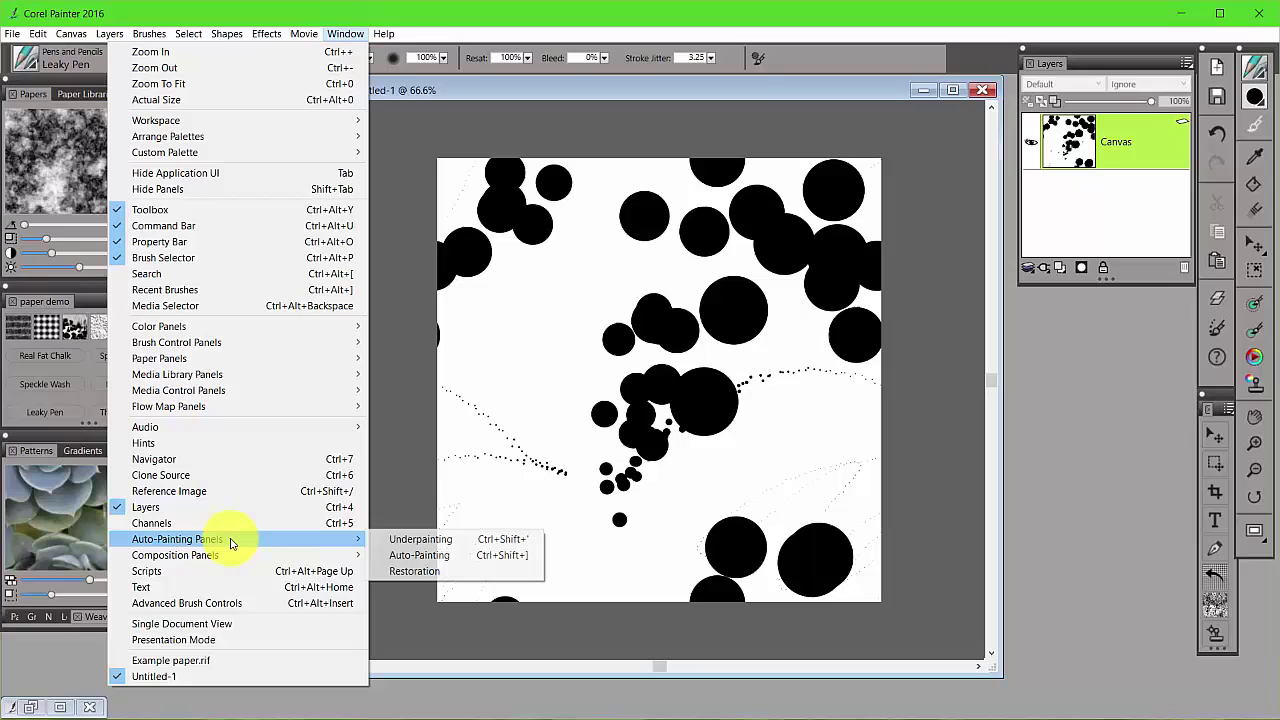
pyautogui.click(420, 555)
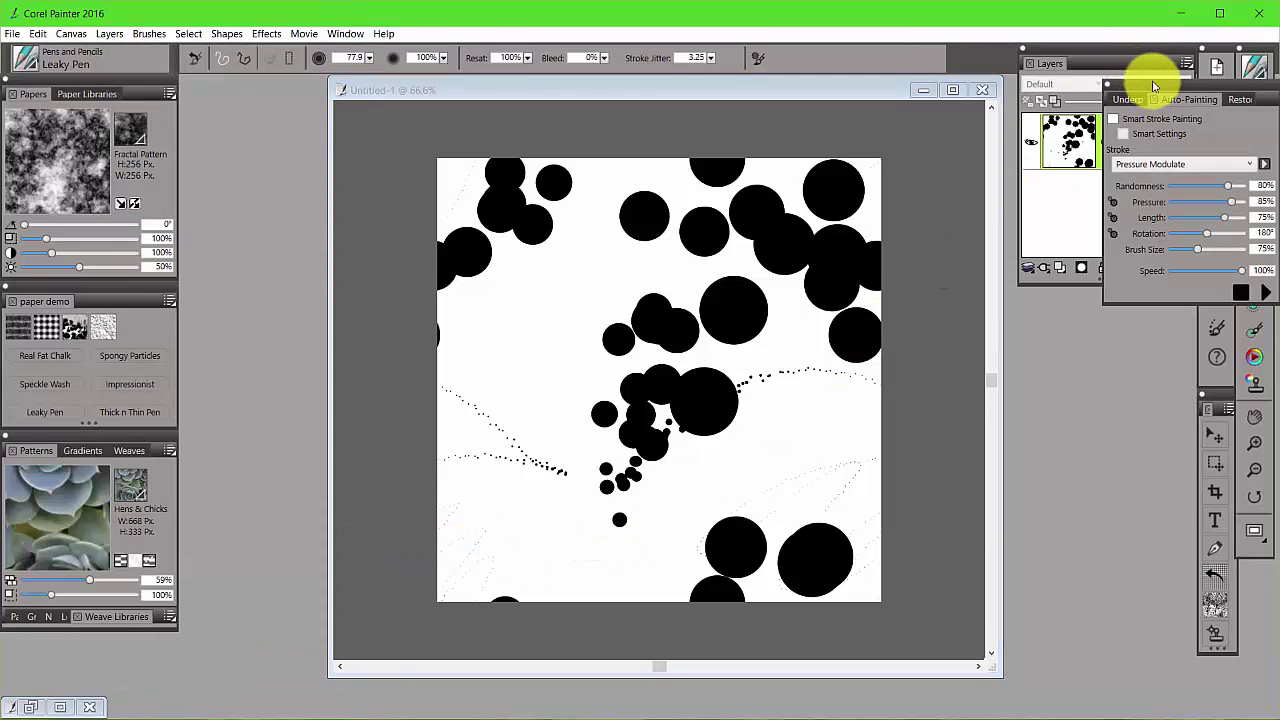
pyautogui.moveTo(1156, 86); pyautogui.dragTo(1057, 343)
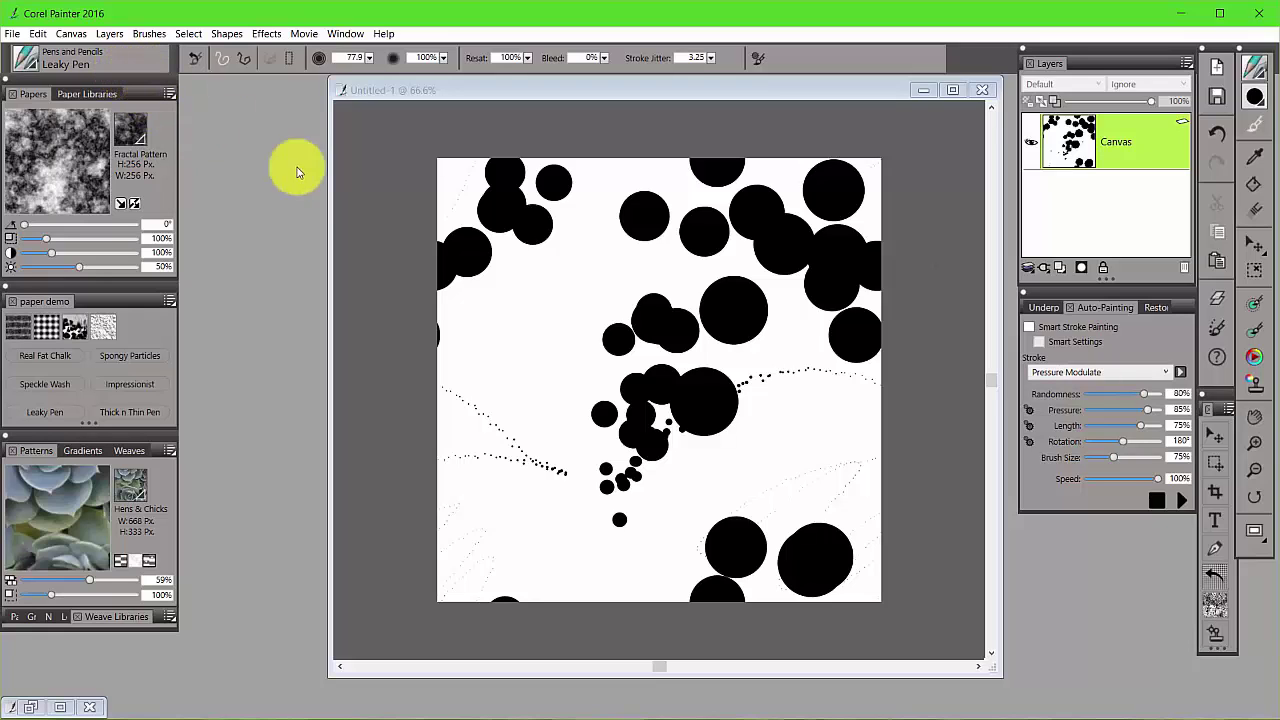
# - Auto-paint the canvas with large black dots using the Diagonal stroke at 76% speed, stopping while some white remains
pyautogui.click(1166, 375)
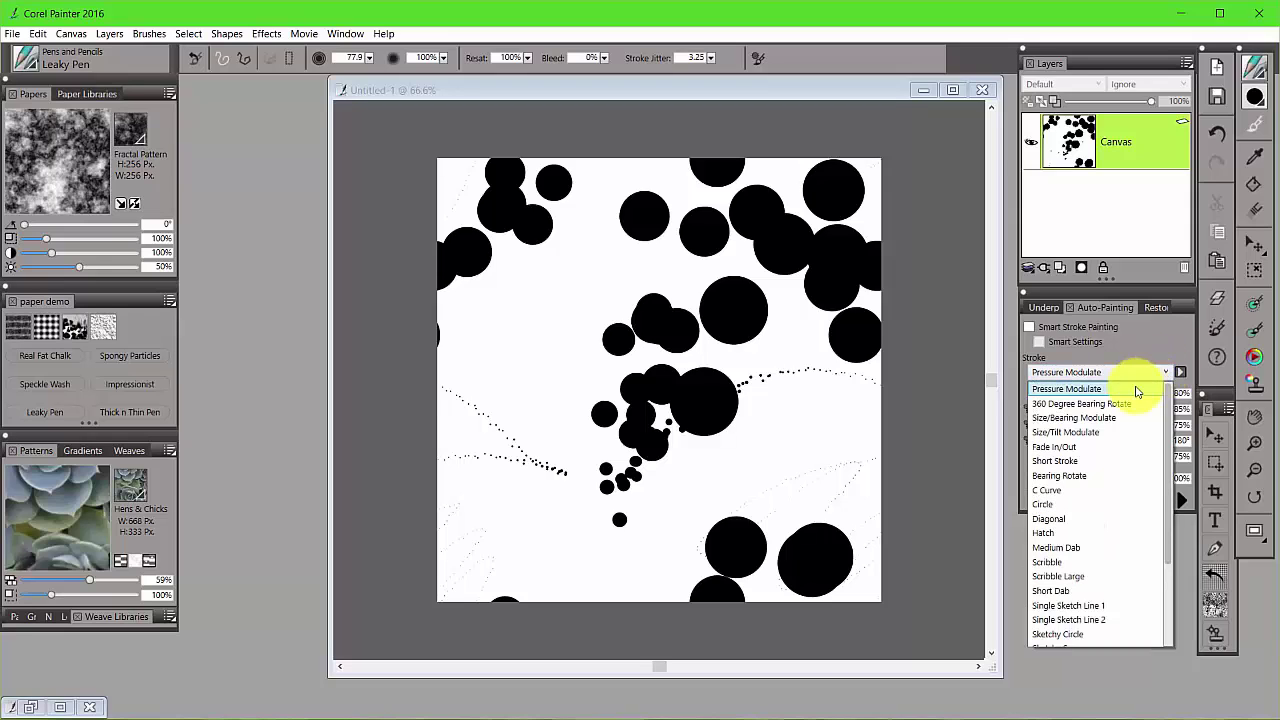
pyautogui.click(1042, 519)
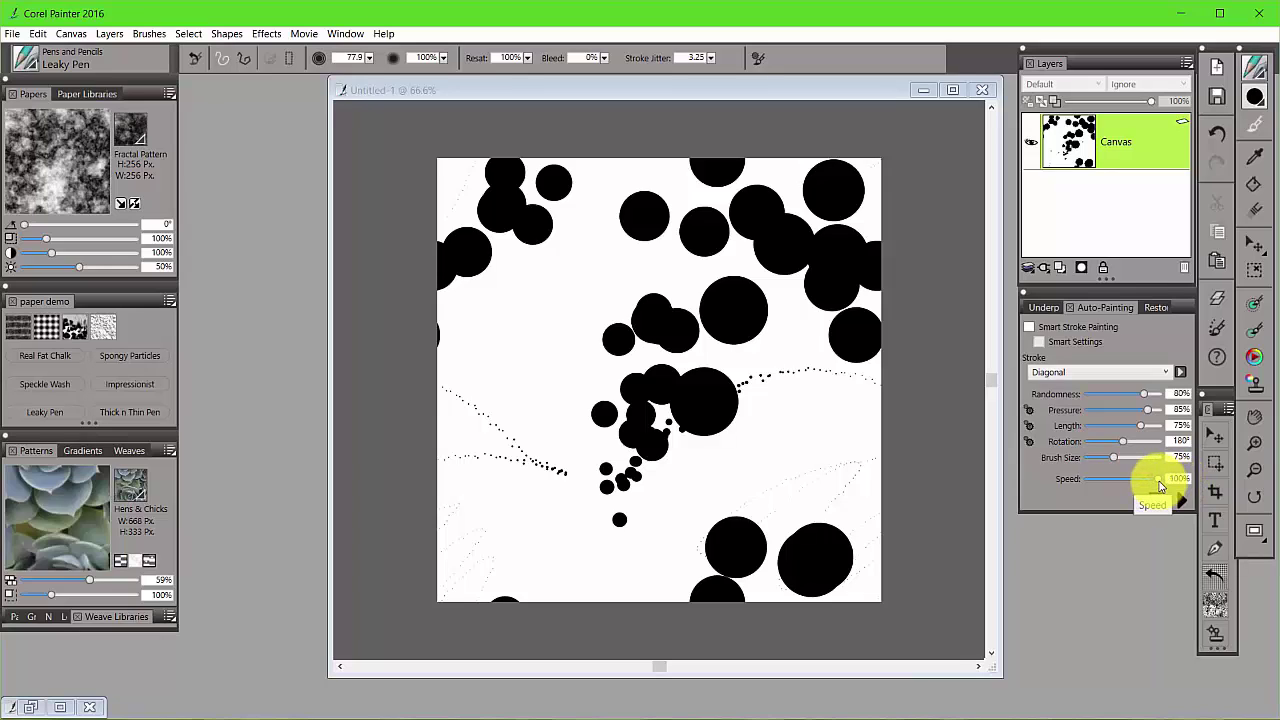
pyautogui.moveTo(1158, 480); pyautogui.dragTo(1151, 479)
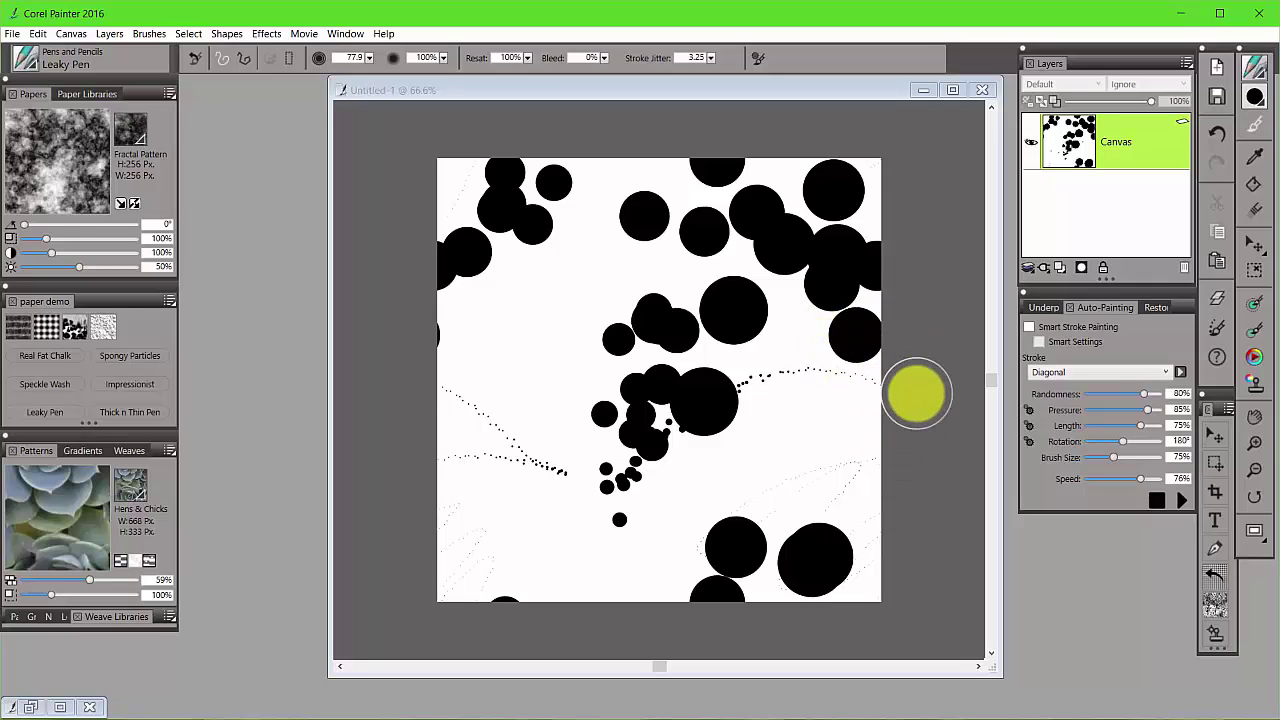
pyautogui.click(1183, 505)
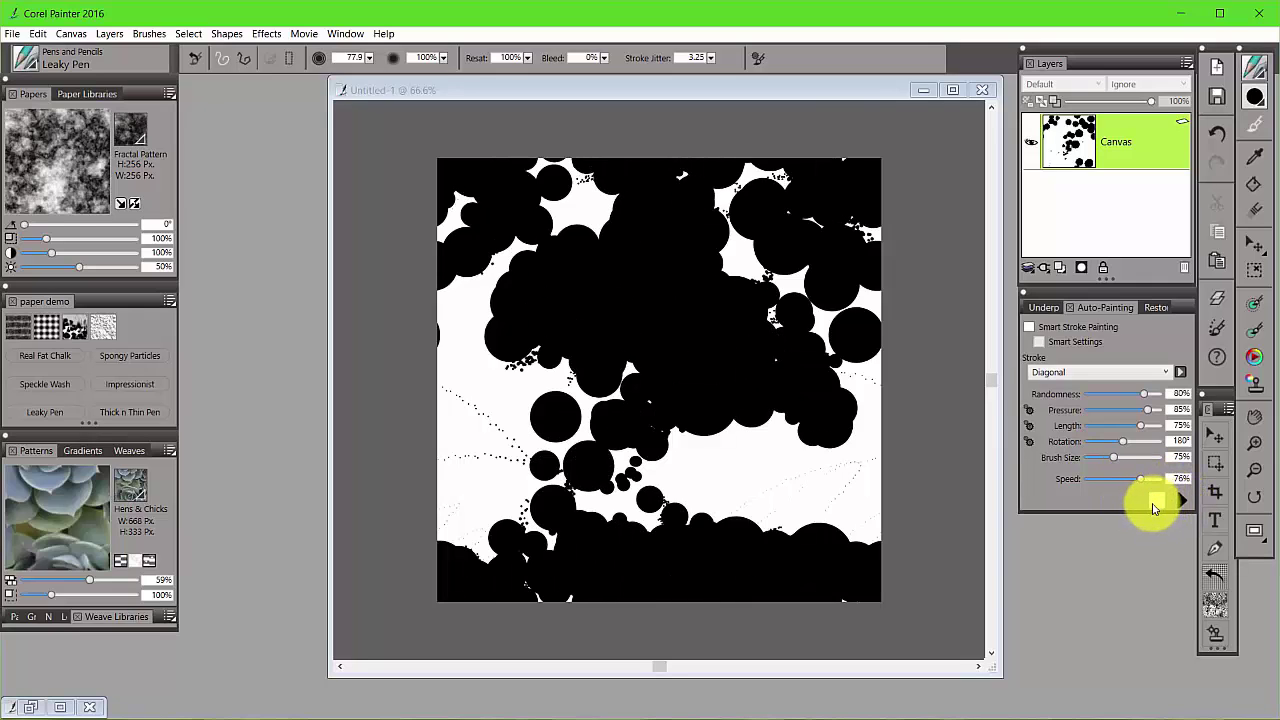
pyautogui.click(1150, 498)
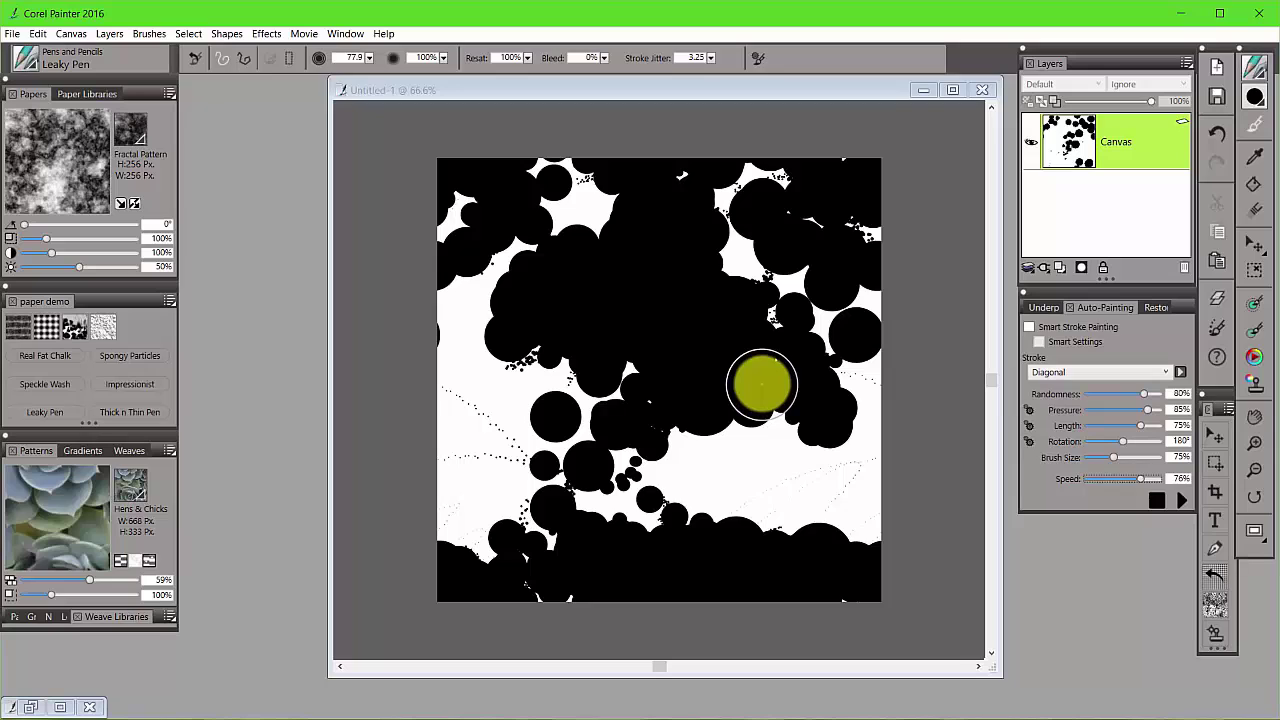
# - Auto-paint mid-gray dots over the canvas with the Leaky Pen at size 21.2, and shift the pattern tile to move its seams
pyautogui.moveTo(762, 384); pyautogui.dragTo(770, 391)
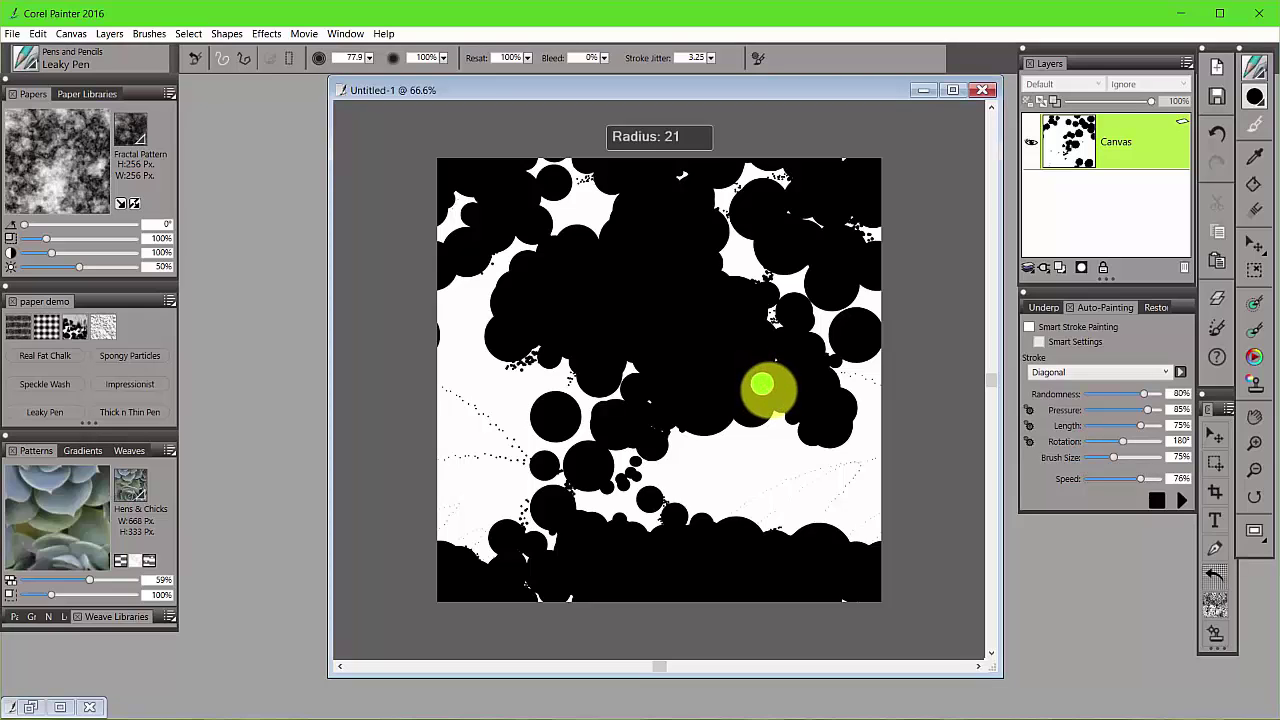
pyautogui.click(1252, 358)
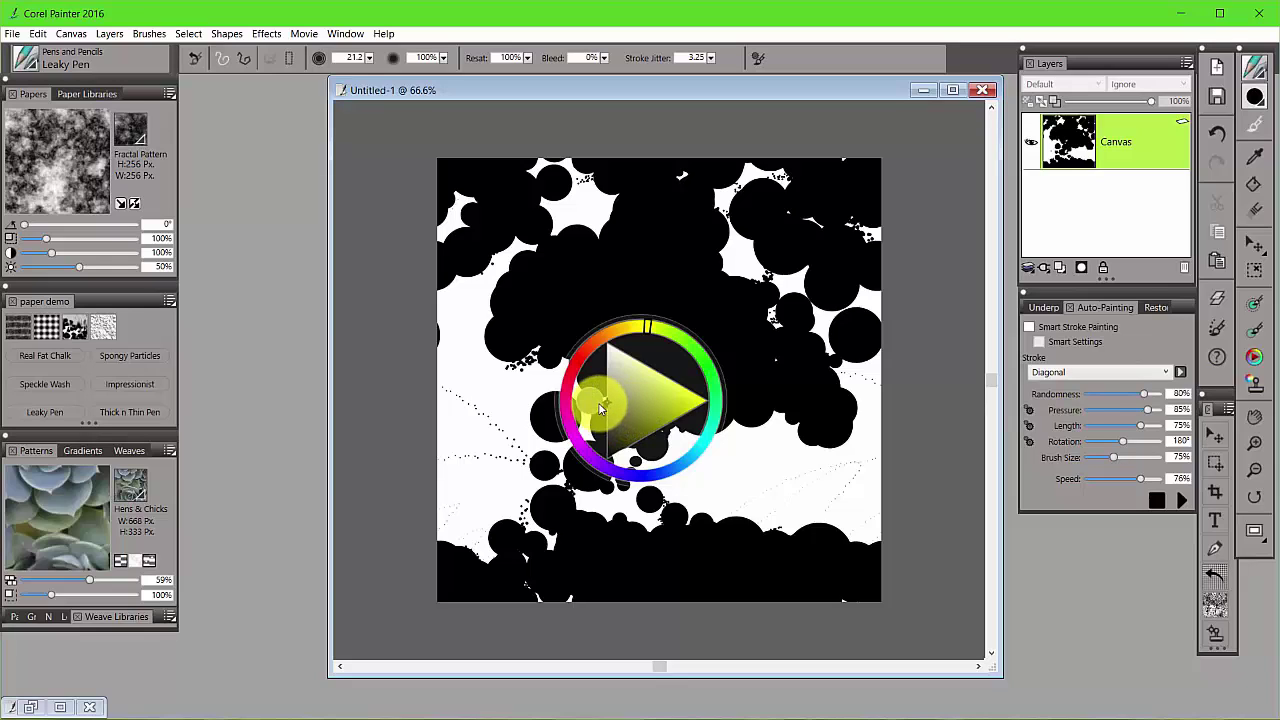
pyautogui.click(1066, 552)
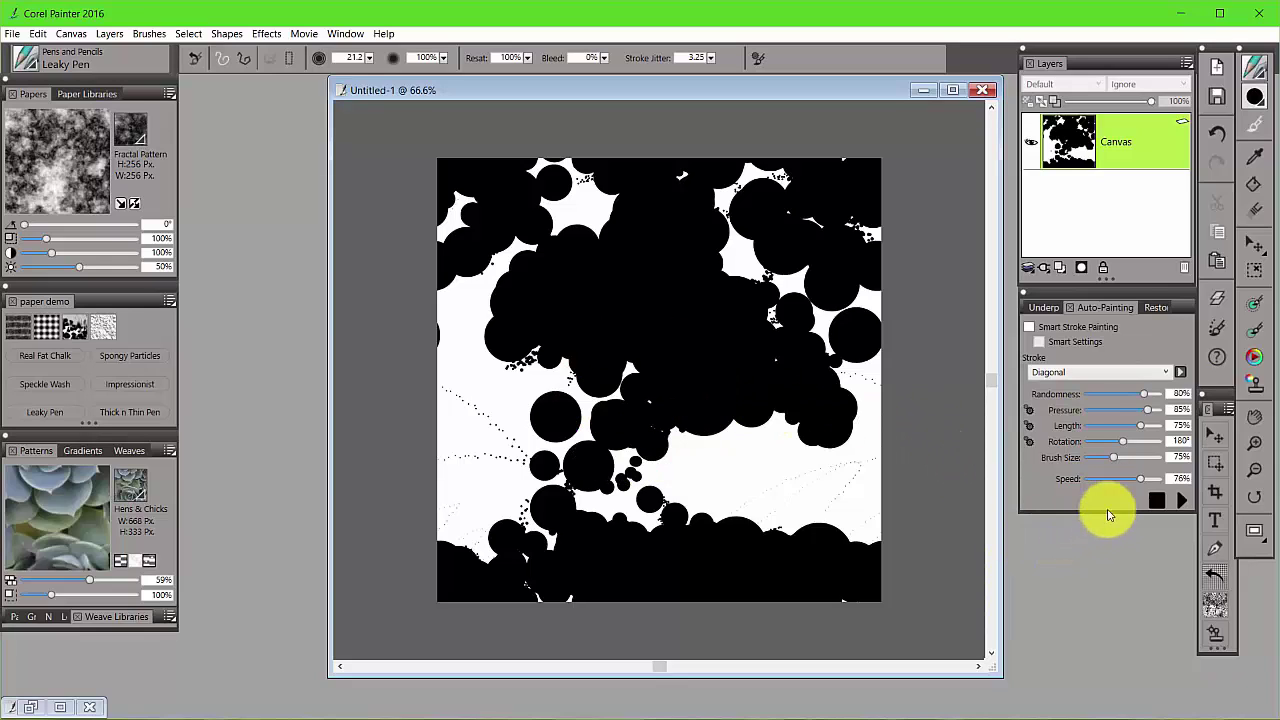
pyautogui.click(1181, 500)
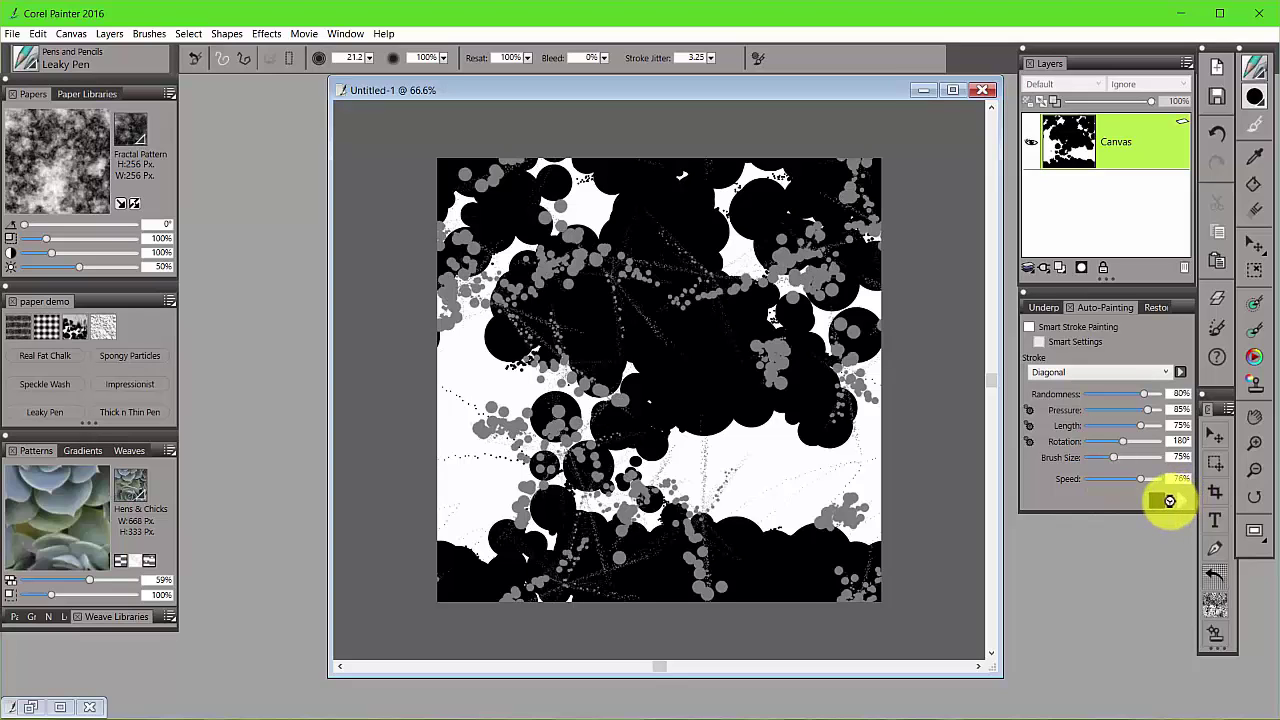
pyautogui.click(1157, 500)
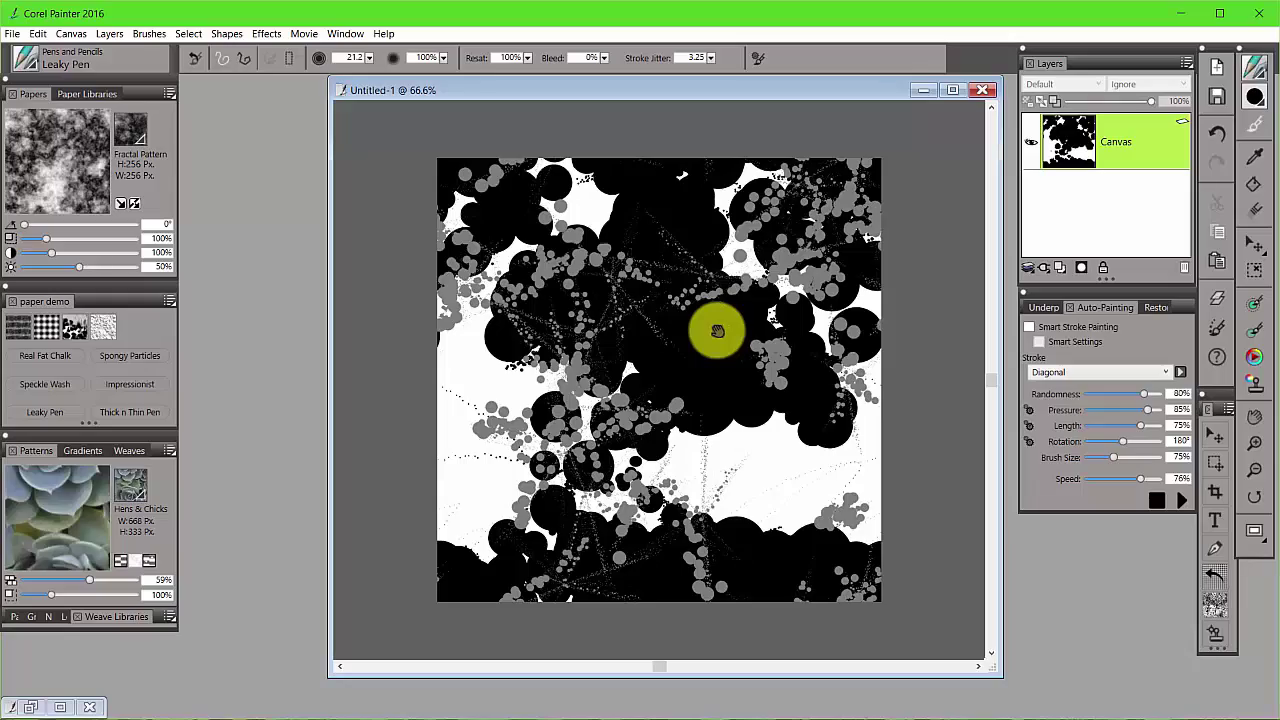
pyautogui.moveTo(717, 331)
pyautogui.mouseDown()
pyautogui.moveTo(580, 449)
pyautogui.moveTo(634, 401)
pyautogui.moveTo(674, 389)
pyautogui.moveTo(583, 475)
pyautogui.moveTo(571, 466)
pyautogui.moveTo(585, 461)
pyautogui.mouseUp()
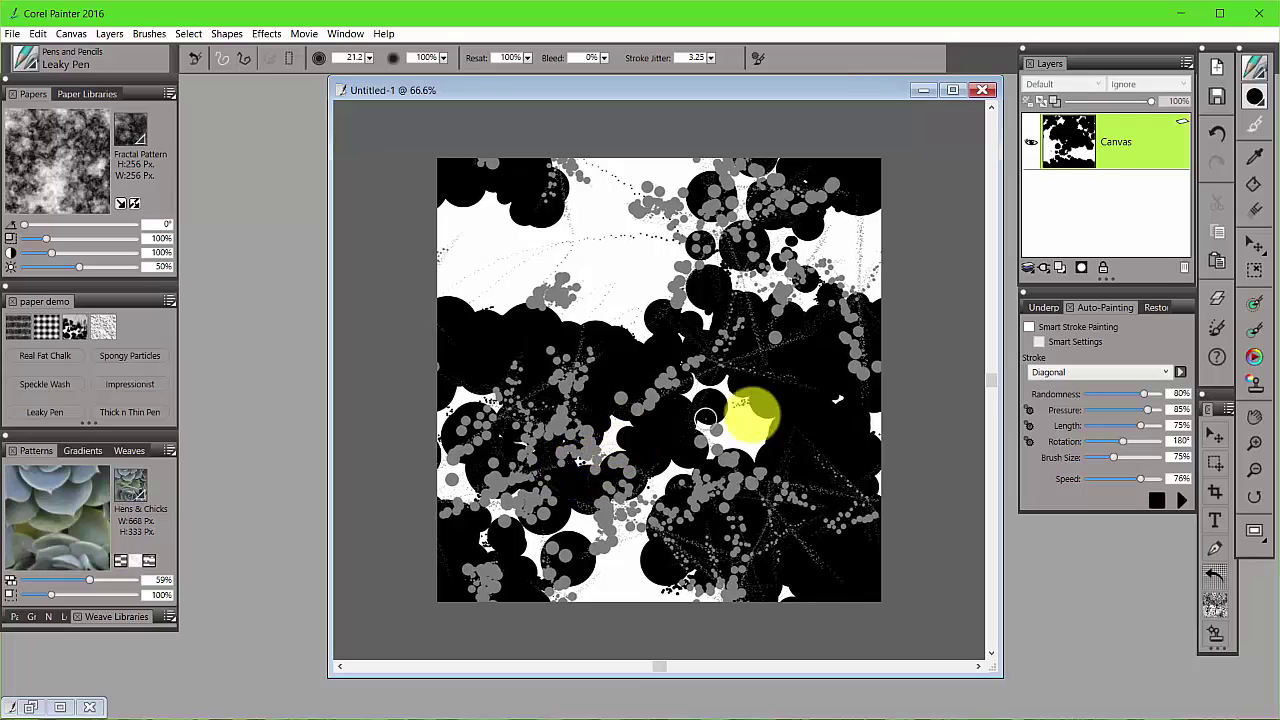
# - Auto-paint light gray Hatch strokes over the canvas with the Thick n Thin Pen, and shift the pattern tile again
pyautogui.click(1165, 372)
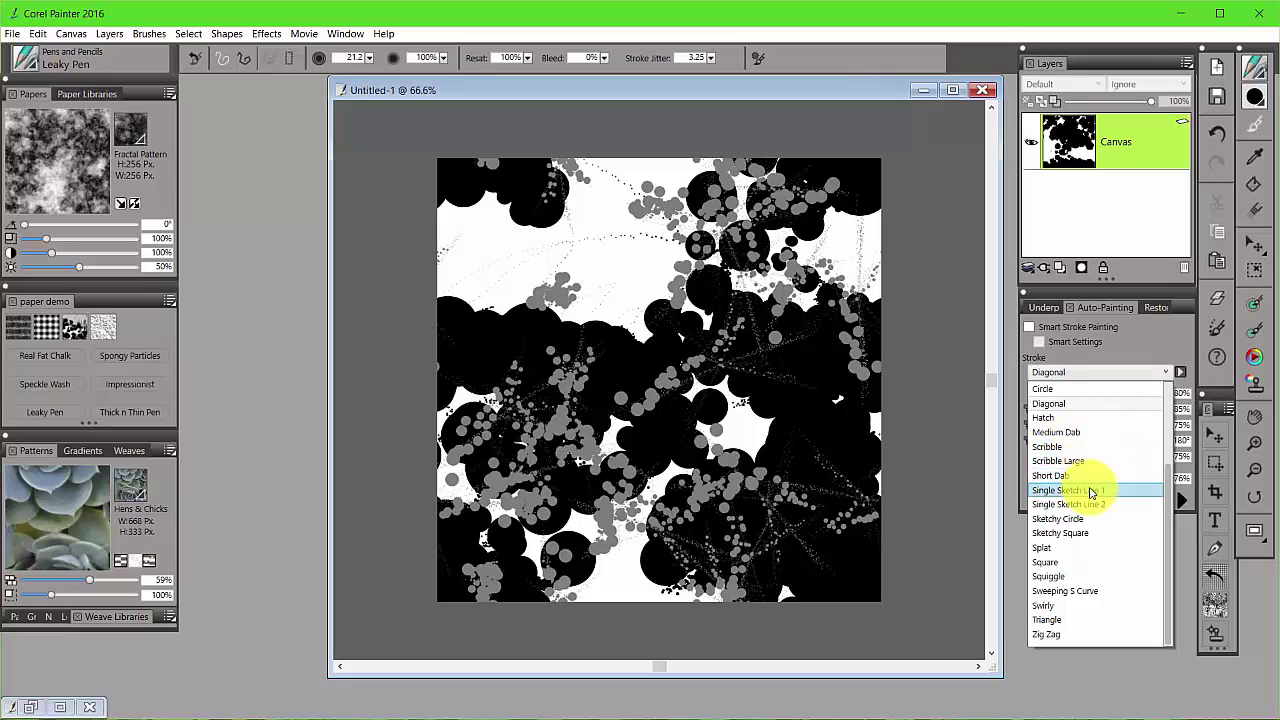
pyautogui.click(1045, 417)
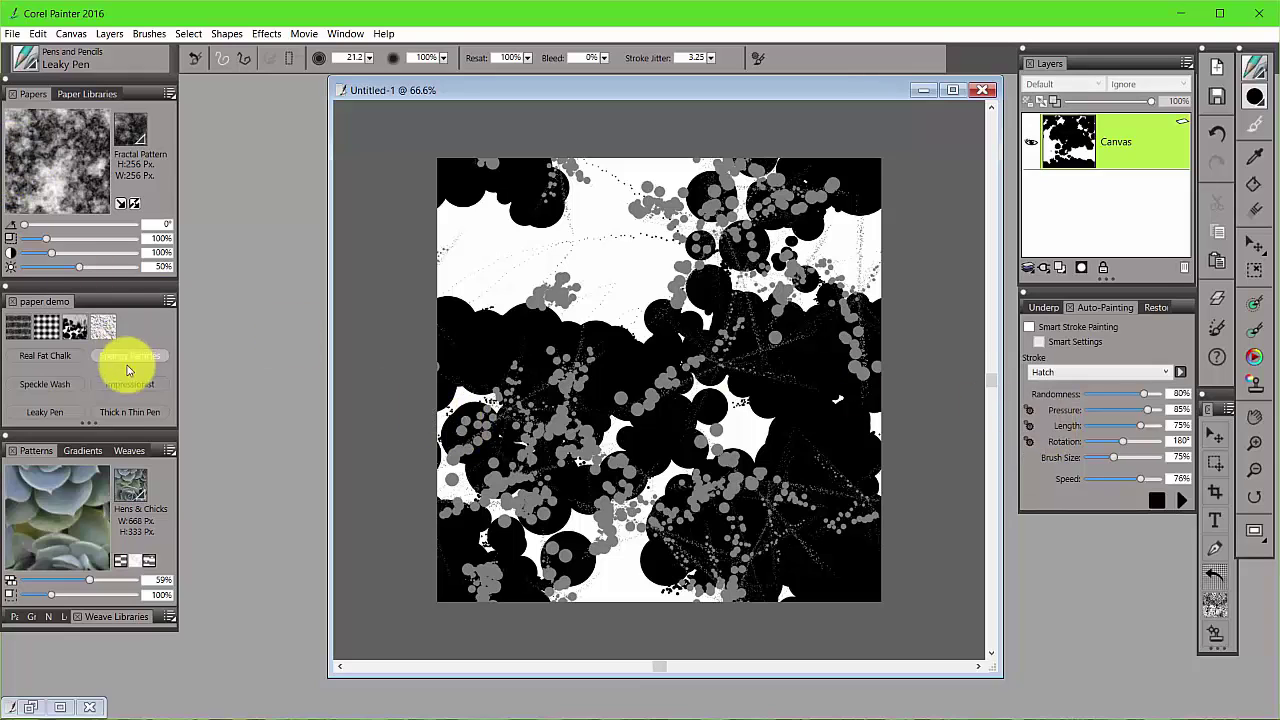
pyautogui.click(127, 413)
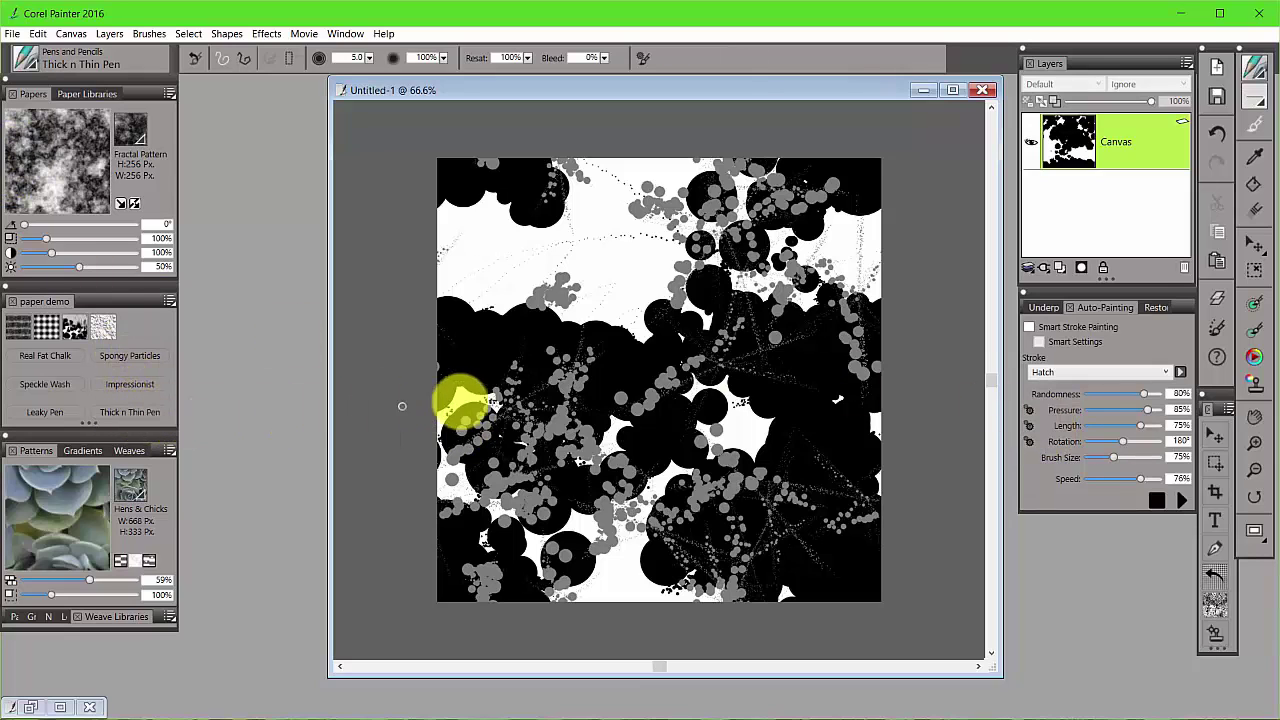
pyautogui.click(1253, 357)
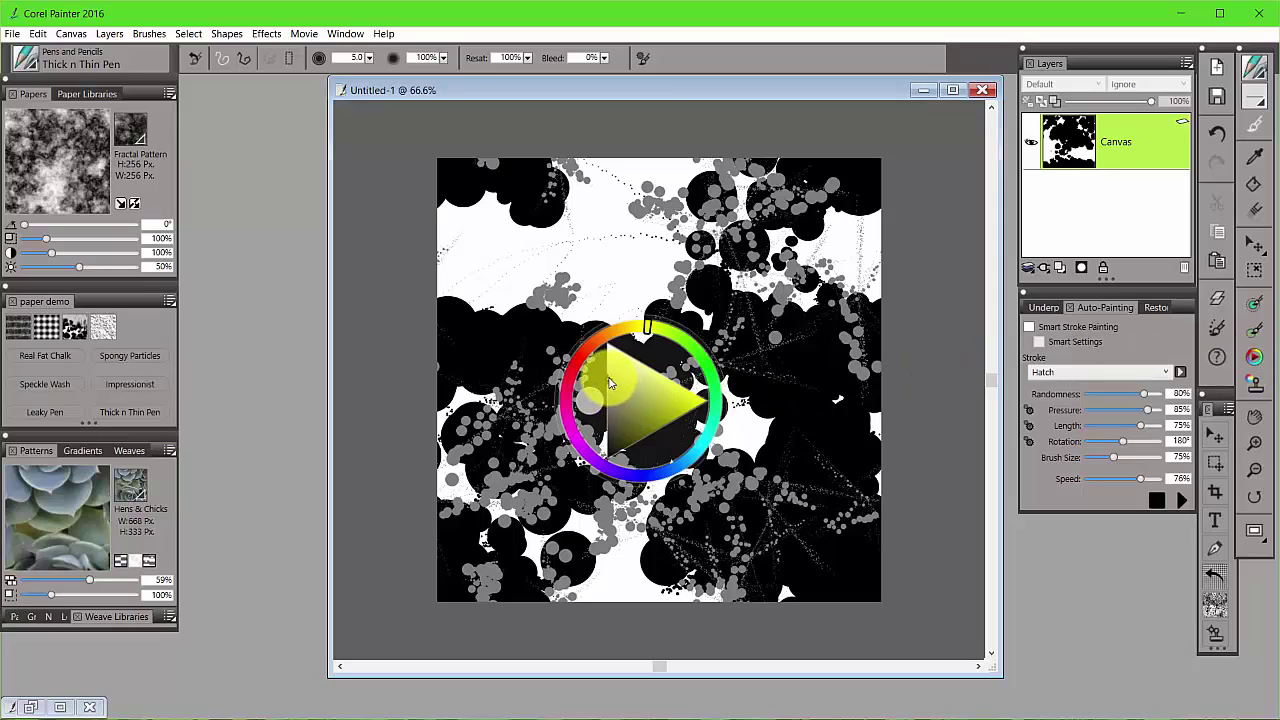
pyautogui.click(1062, 542)
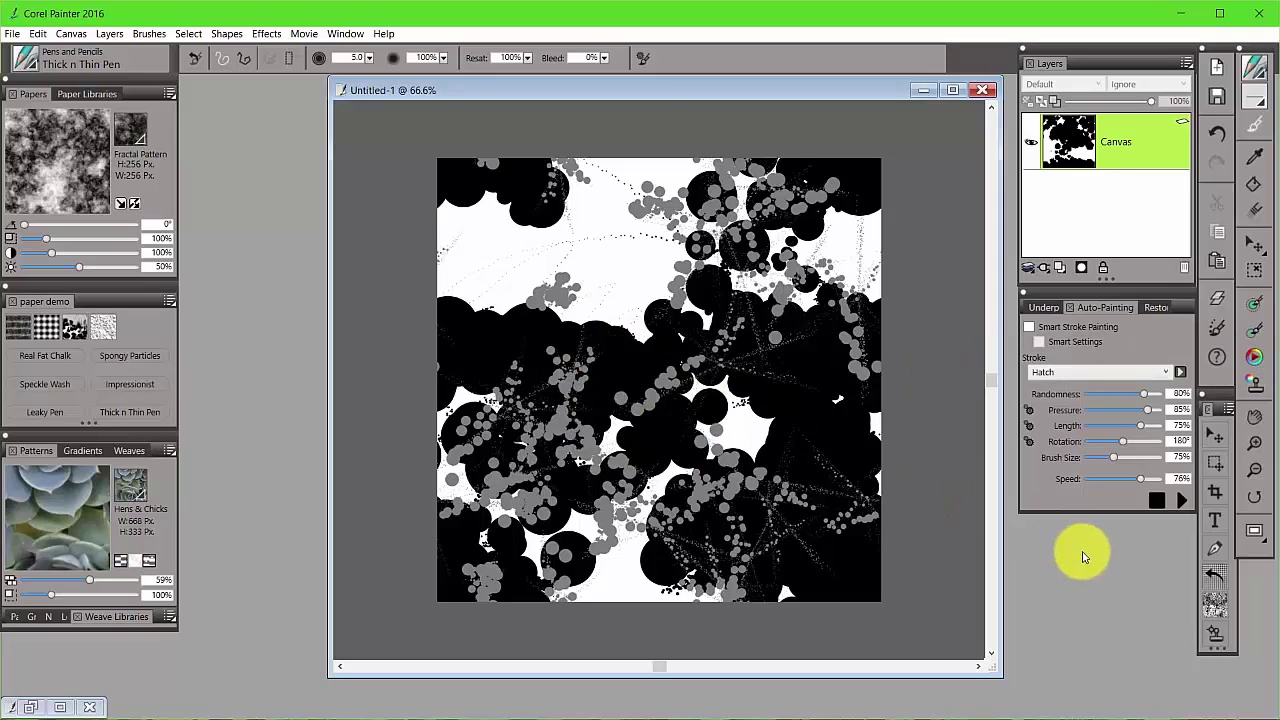
pyautogui.click(1181, 502)
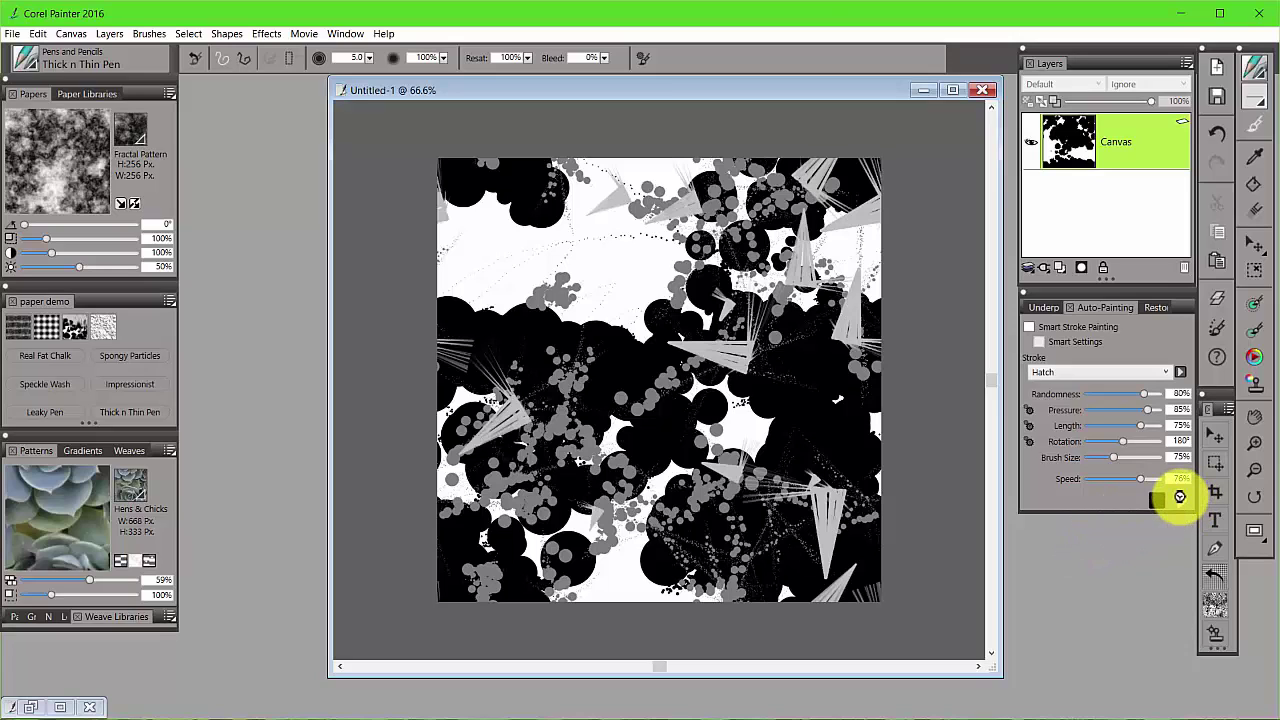
pyautogui.click(1157, 499)
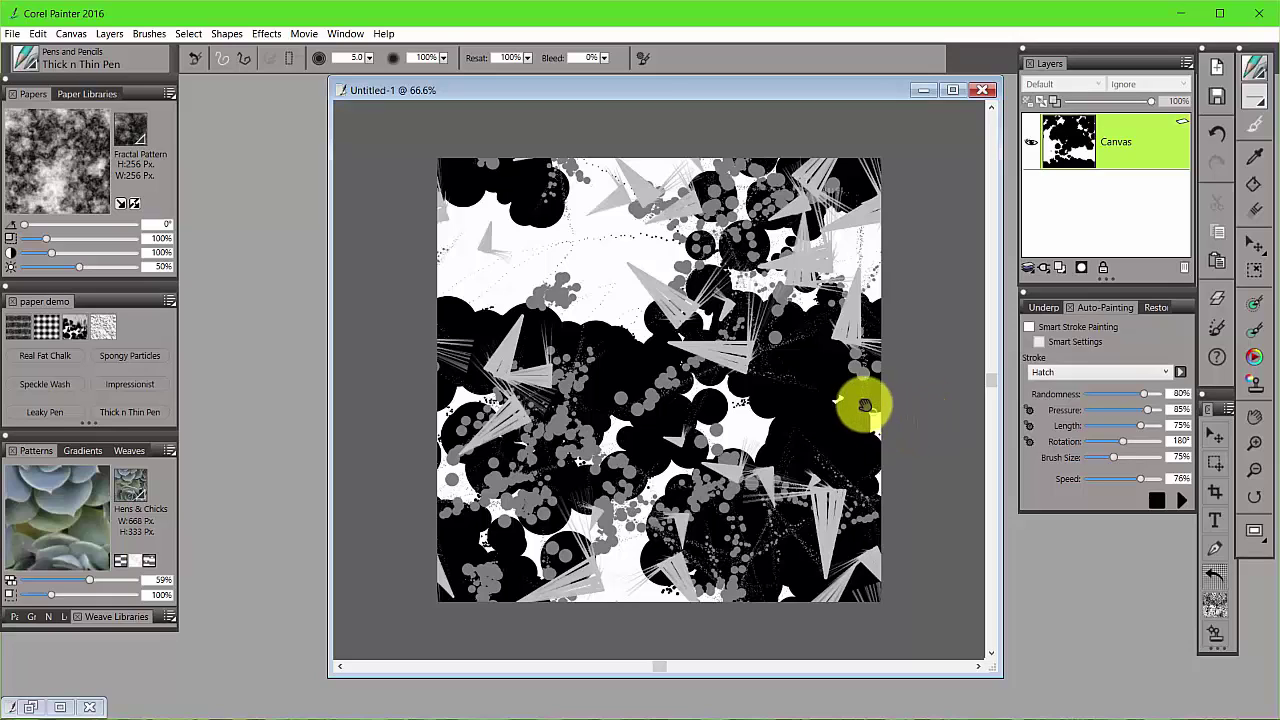
pyautogui.moveTo(741, 351); pyautogui.dragTo(645, 388)
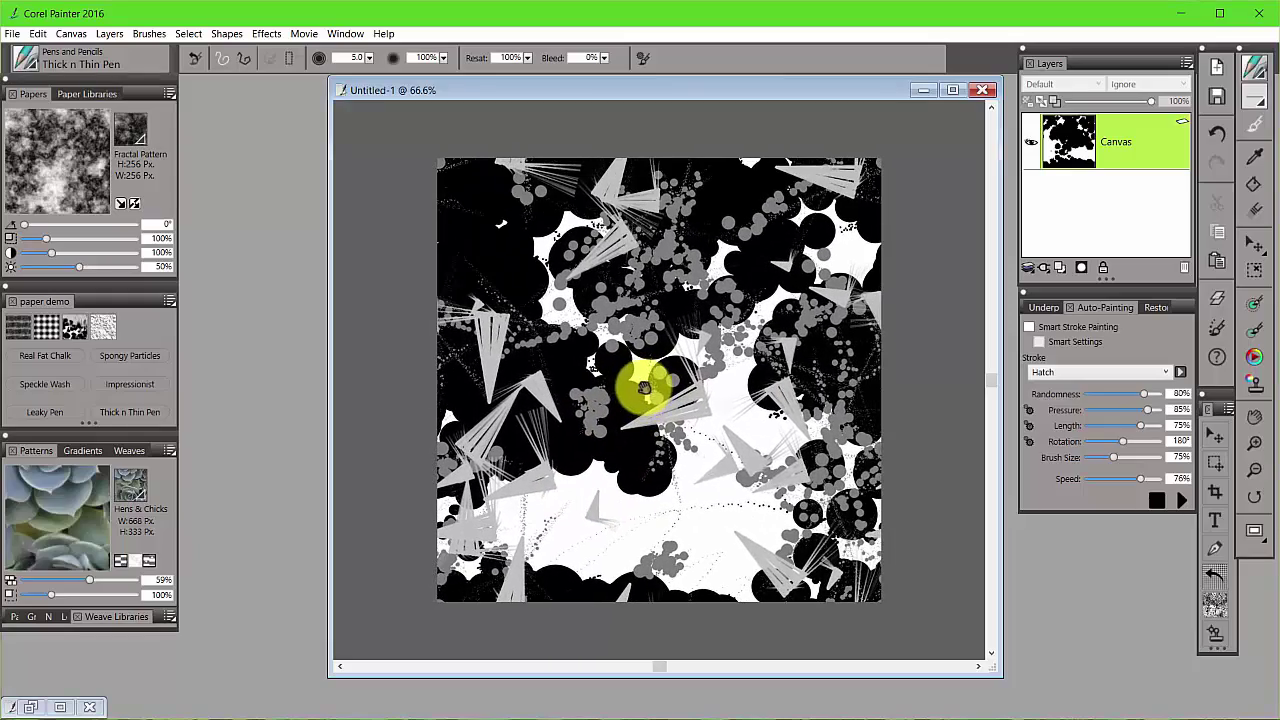